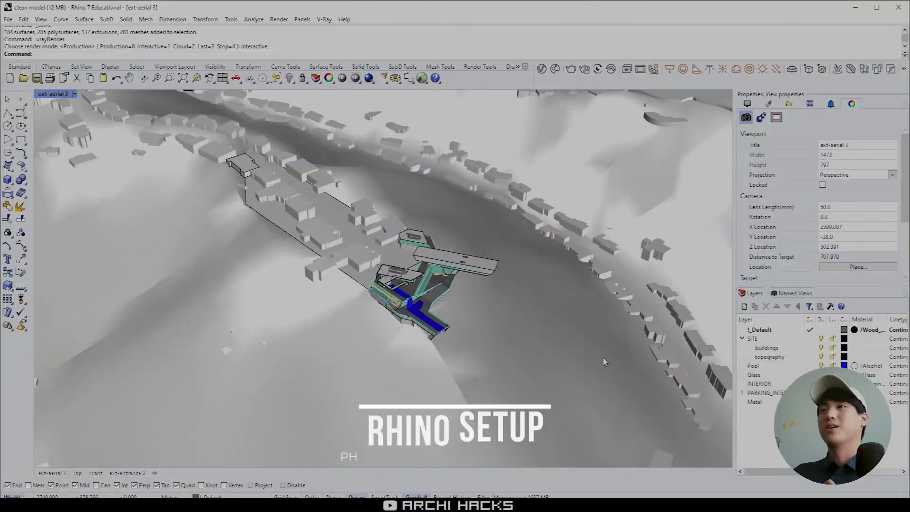
Turn off the surrounding buildings layer so only the terrain and house remain.
right_drag(531, 358, 455, 319)
scroll(419, 304, down, 12)
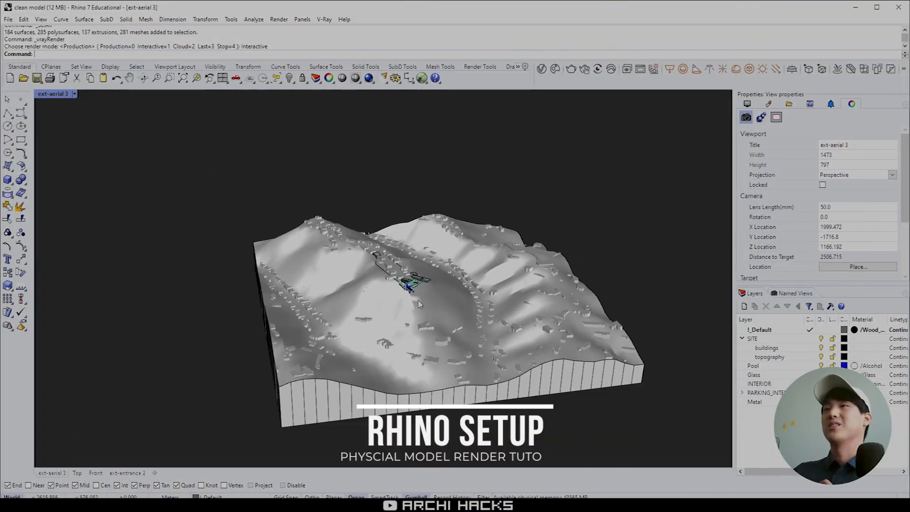
scroll(419, 304, up, 10)
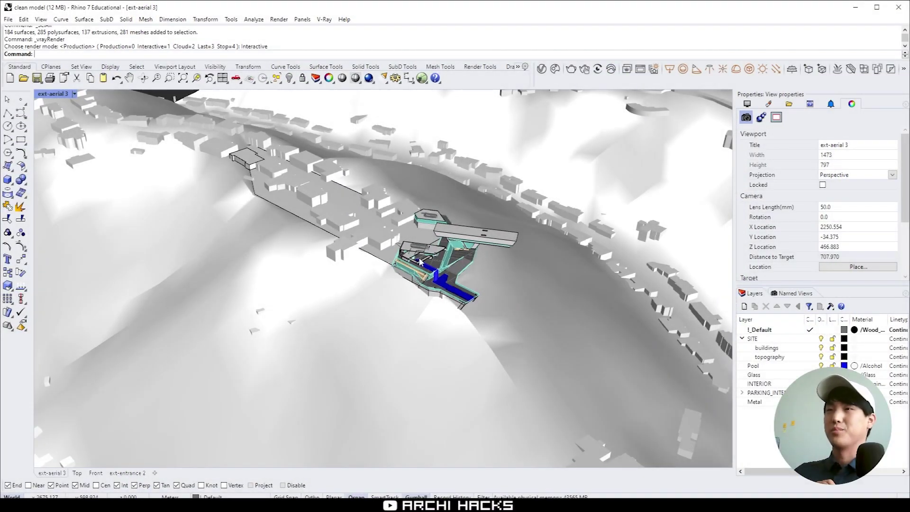
scroll(441, 266, up, 5)
scroll(466, 272, down, 4)
scroll(497, 277, up, 1)
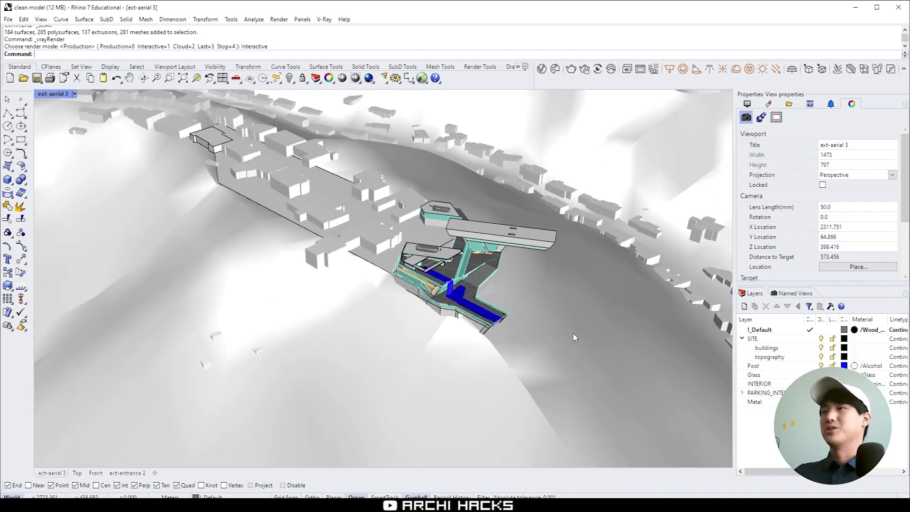
click(770, 348)
click(820, 348)
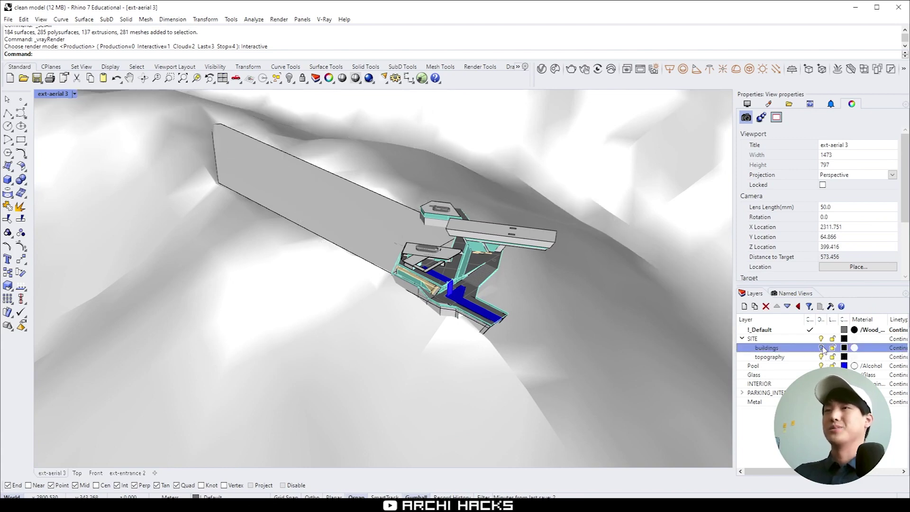
click(821, 347)
click(821, 347)
scroll(532, 304, down, 4)
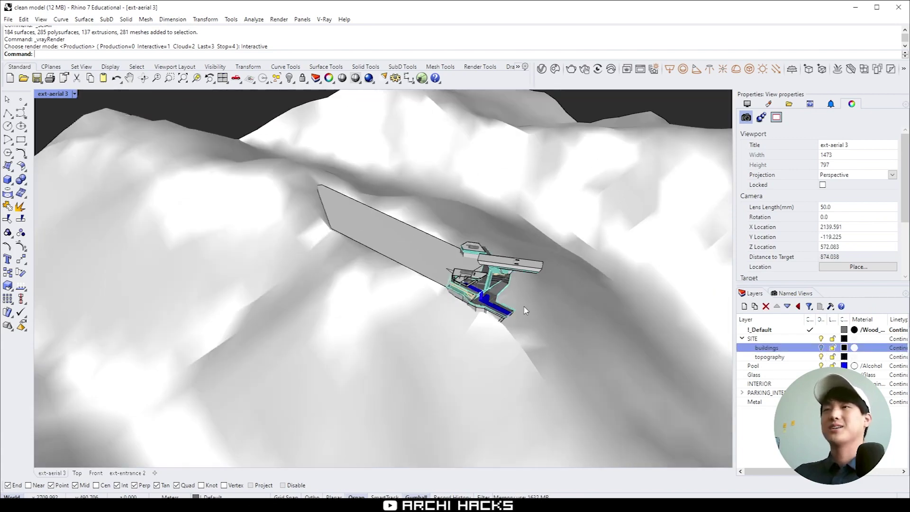
scroll(544, 307, up, 6)
Select the topography mesh and preview a Patch surface over it.
shift+right_drag(403, 309, 460, 324)
click(591, 367)
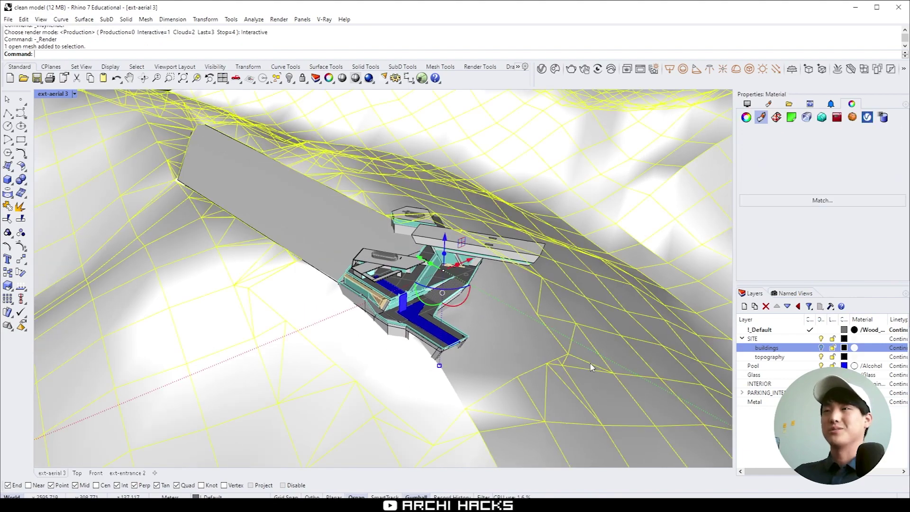
right_drag(580, 348, 555, 346)
shift+right_drag(478, 334, 519, 337)
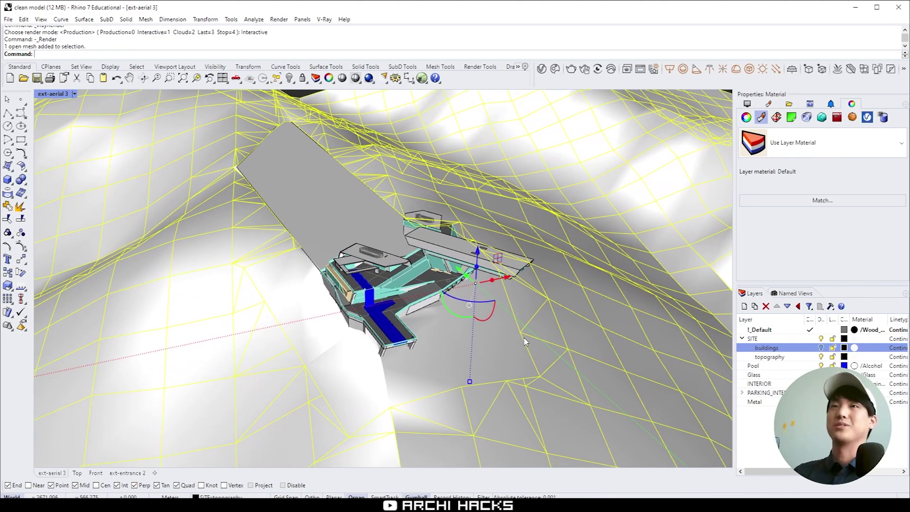
text(Patch)
key(Return)
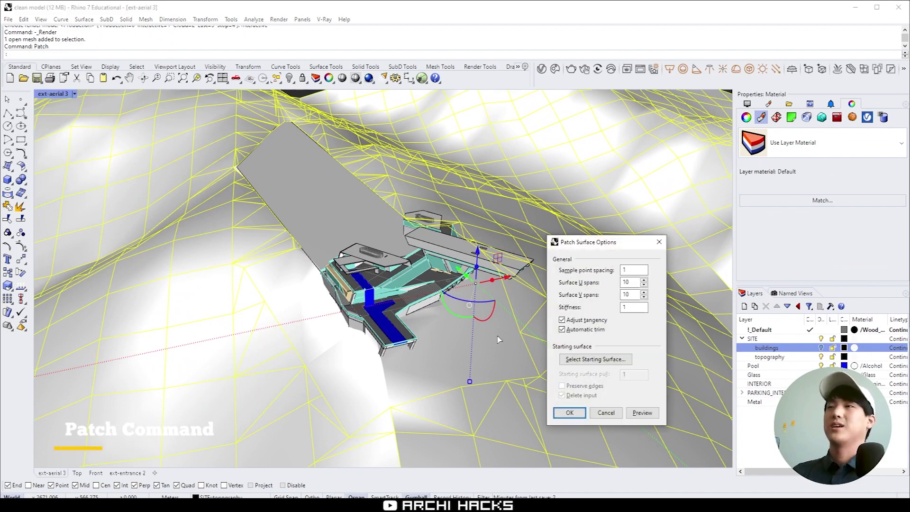
scroll(318, 361, down, 4)
scroll(319, 361, down, 7)
right_drag(323, 403, 391, 379)
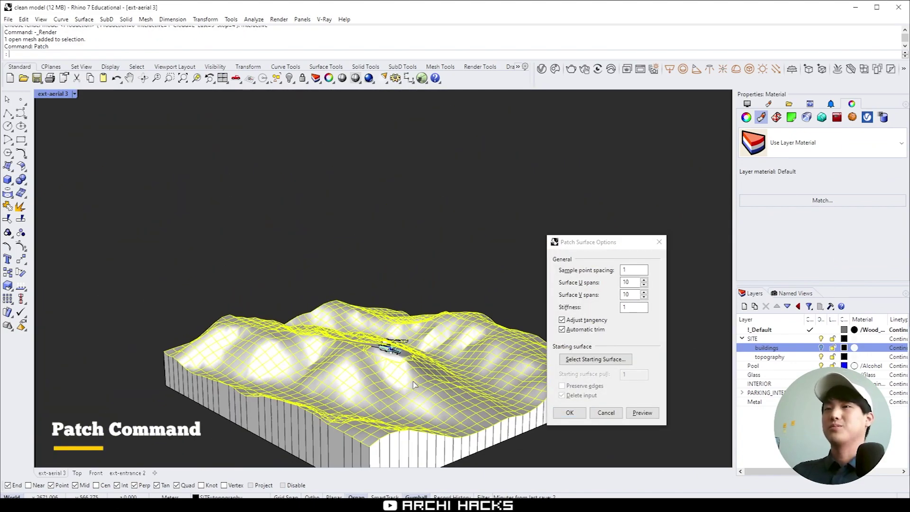
scroll(390, 385, up, 7)
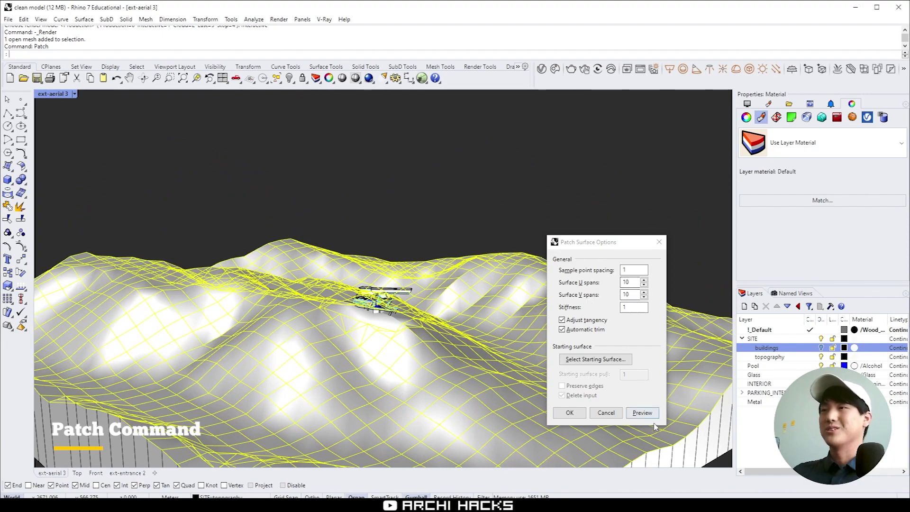
click(648, 413)
Set Surface U and V spans to 20, refresh the preview and build the patch.
right_drag(363, 424, 425, 375)
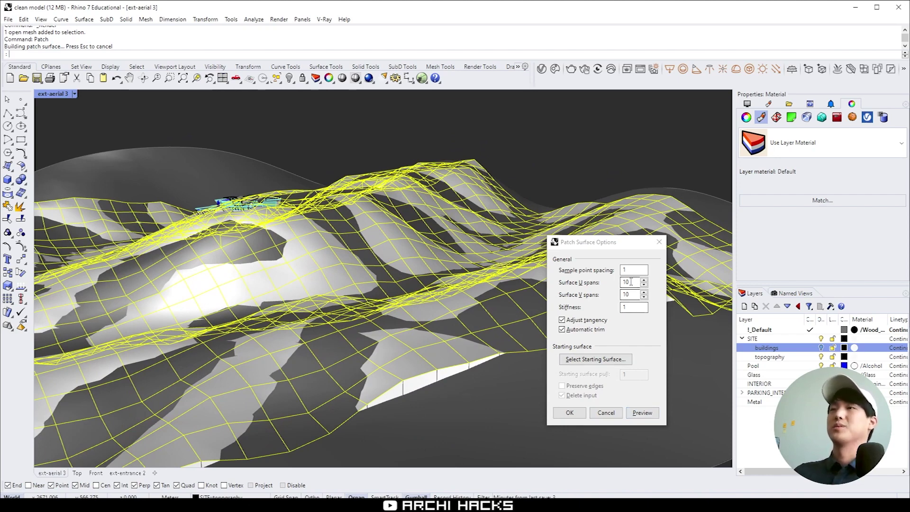
click(589, 316)
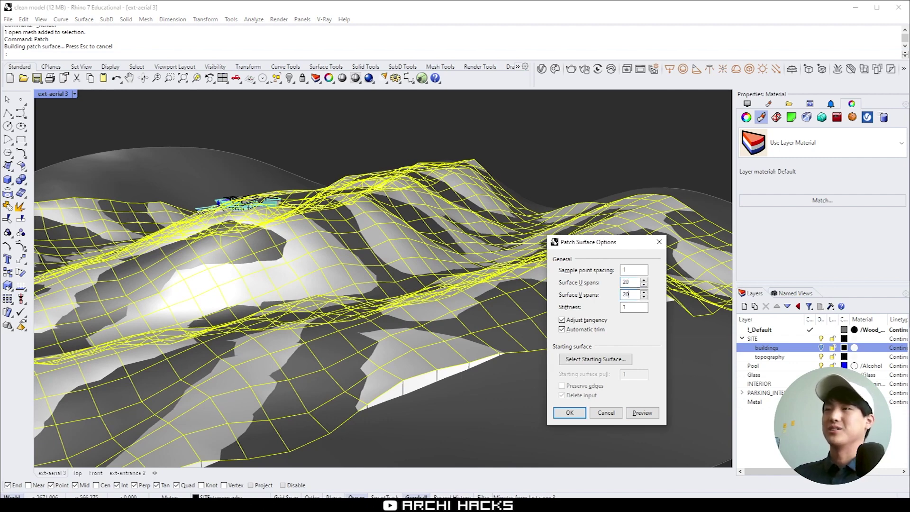
click(645, 416)
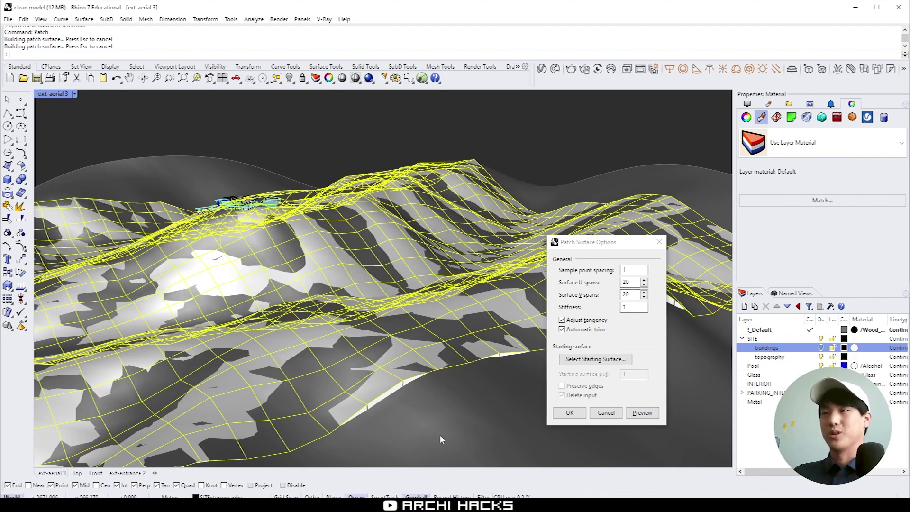
click(575, 415)
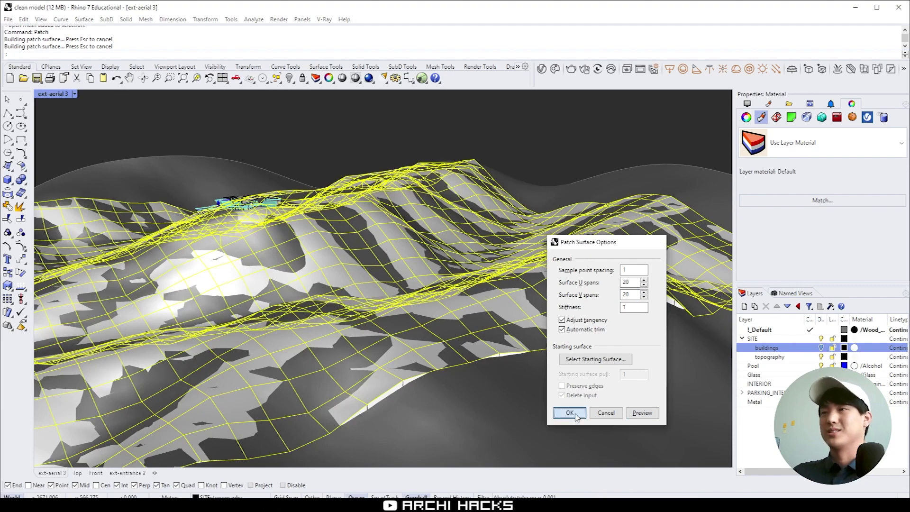
Delete the original topography mesh, the leftover mesh and the tilted patch under the house.
key(Delete)
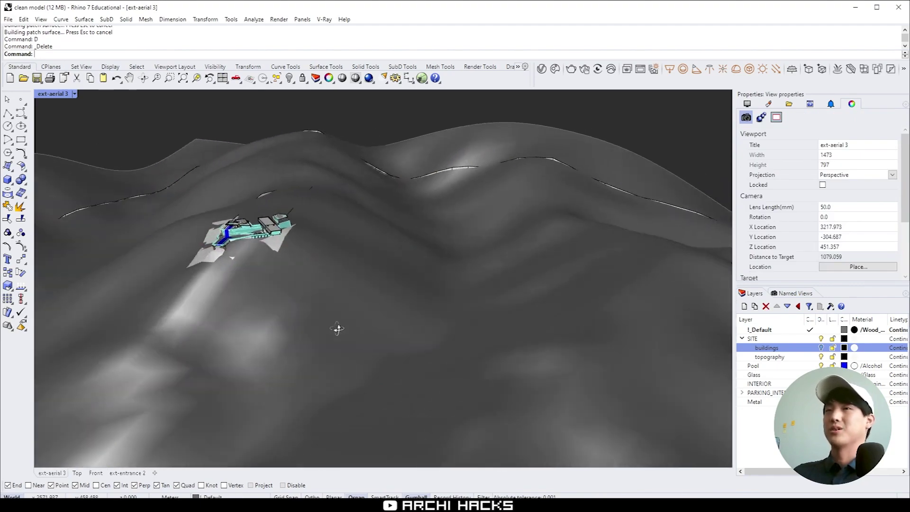
right_drag(336, 328, 410, 343)
scroll(367, 333, up, 6)
click(357, 326)
text(D)
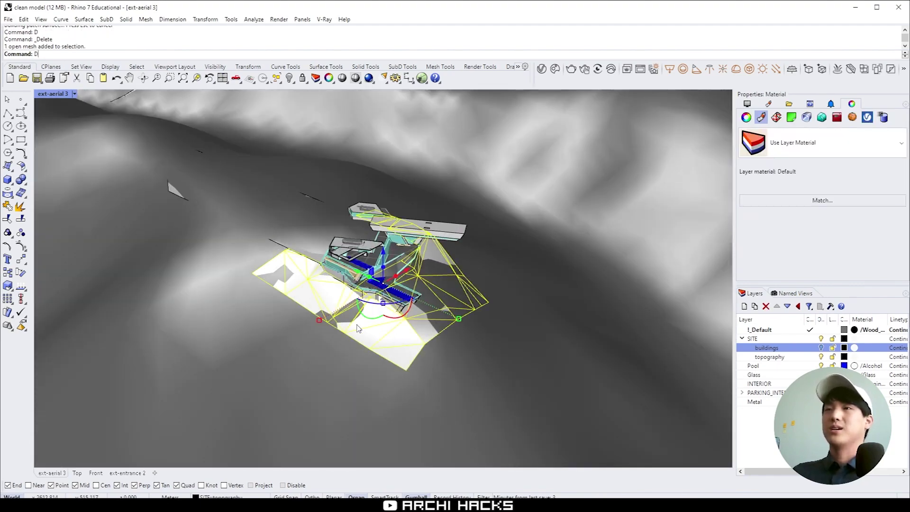
key(Return)
click(277, 237)
click(299, 253)
text(D)
key(Return)
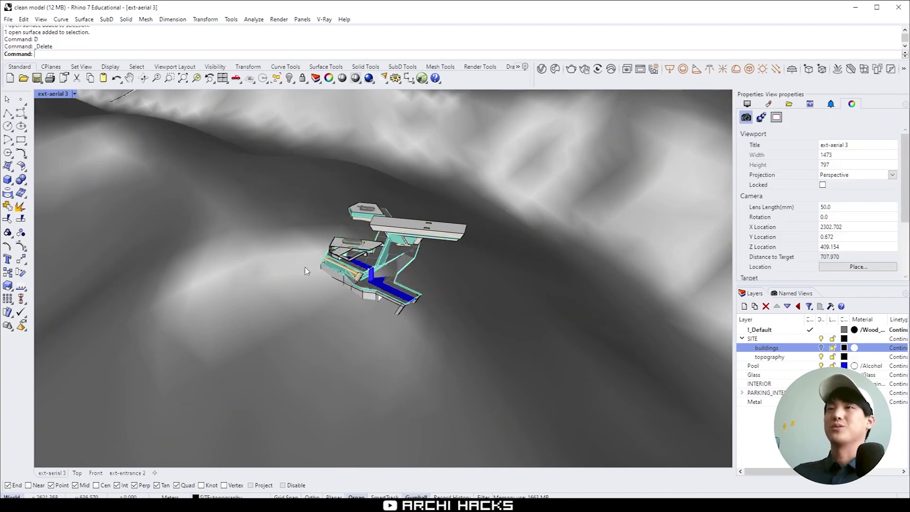
Delete the stray polysurface and the flat plane below the terrain.
right_drag(305, 268, 296, 304)
scroll(295, 304, down, 10)
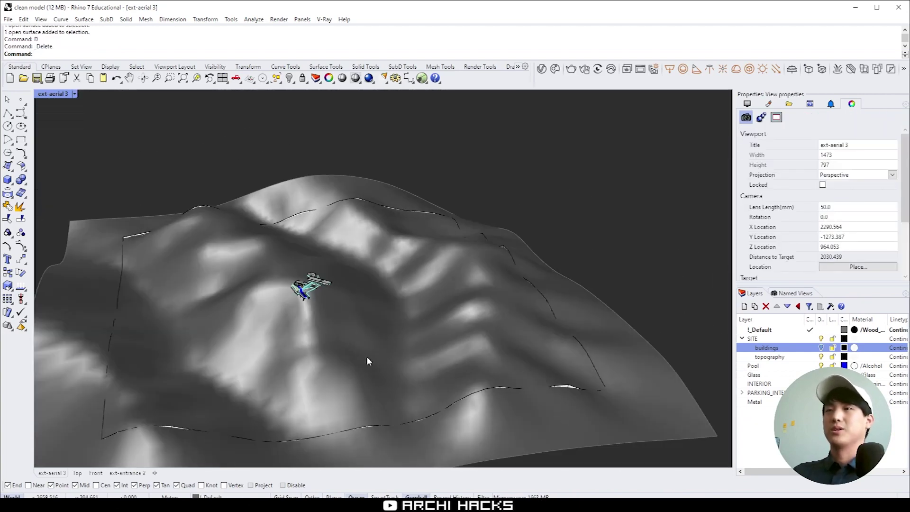
right_drag(367, 361, 375, 305)
click(375, 303)
text(D)
key(Return)
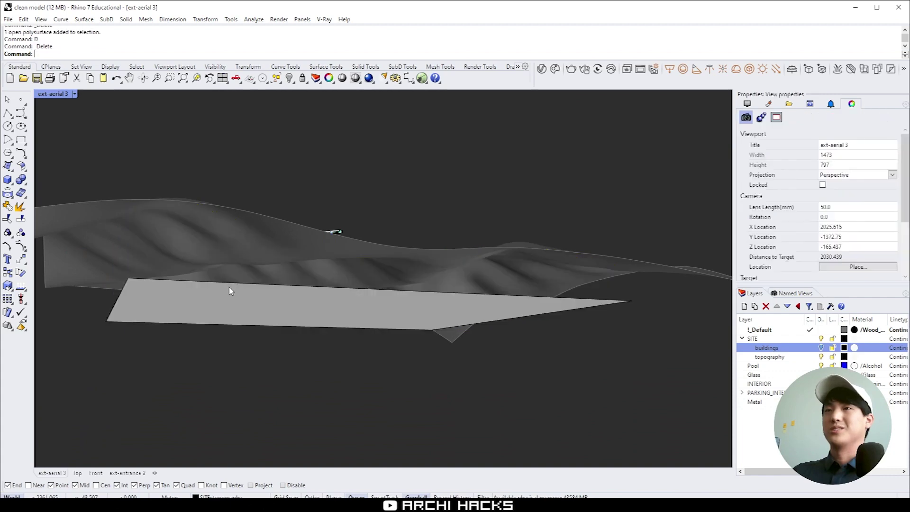
click(230, 290)
text(D)
key(Return)
Check the smooth terrain surface from above and return to the four-view layout.
right_drag(334, 275, 402, 325)
scroll(350, 372, up, 3)
scroll(391, 291, up, 8)
shift+right_drag(387, 276, 418, 323)
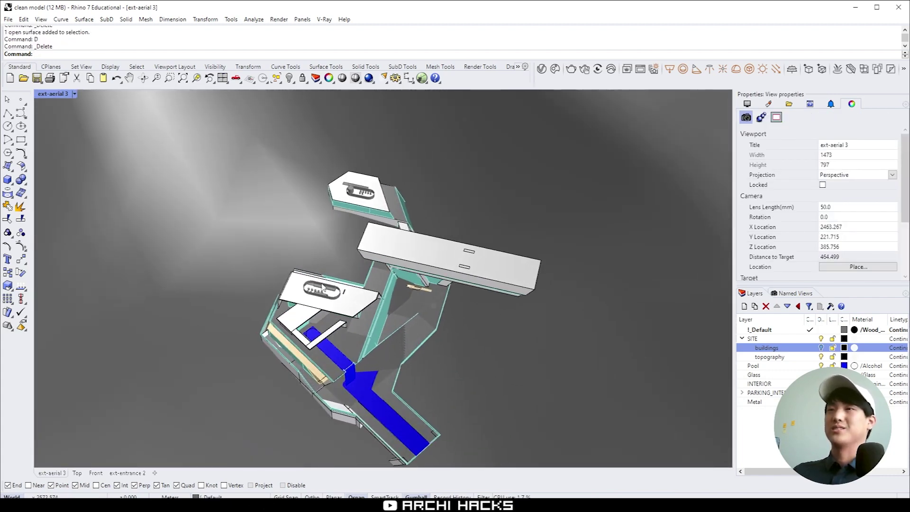
scroll(322, 287, down, 3)
click(524, 345)
key(Escape)
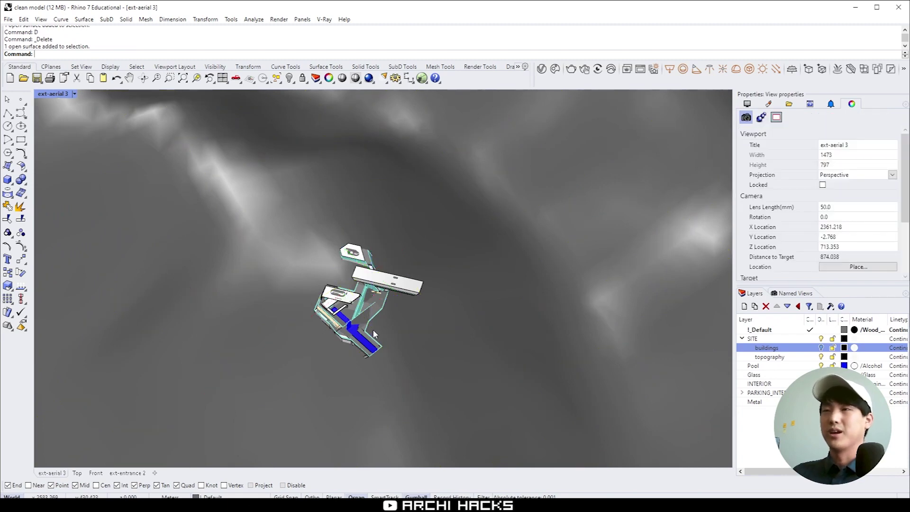
scroll(331, 248, up, 2)
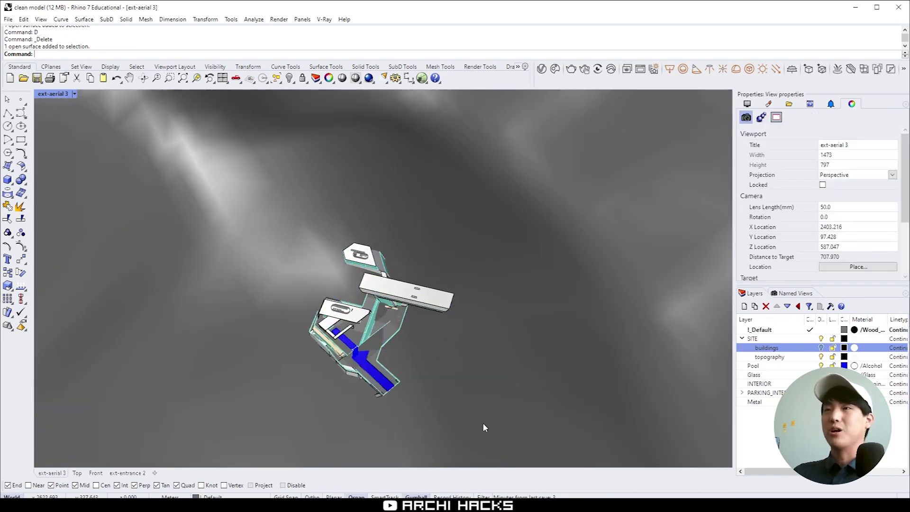
key(ctrl+m)
Maximize the Top view and zoom extents (ZE) to frame the whole model.
click(302, 142)
key(ctrl+m)
text(ZE)
key(Return)
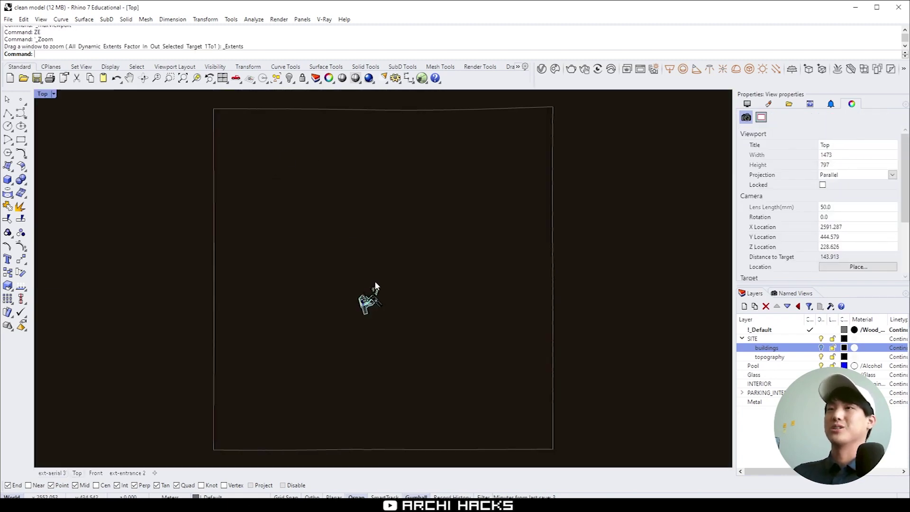
scroll(374, 286, up, 5)
key(ctrl+a)
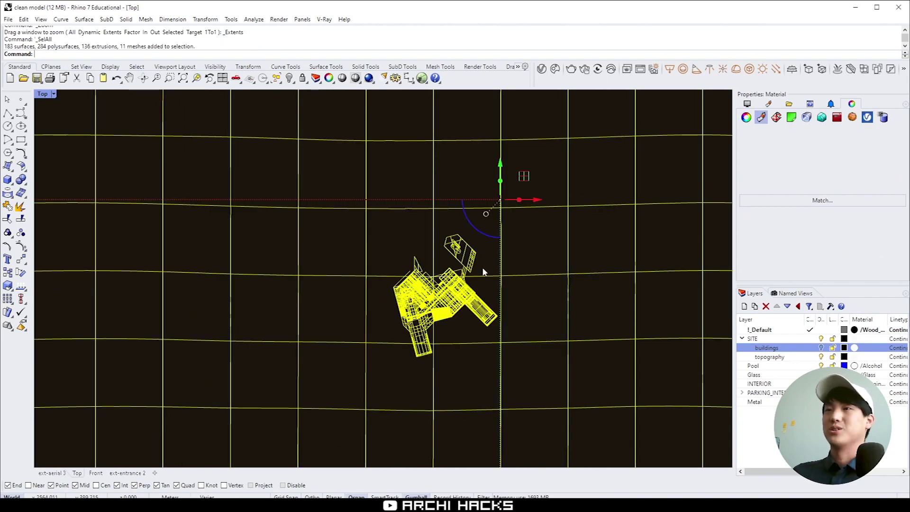
right_drag(483, 271, 406, 270)
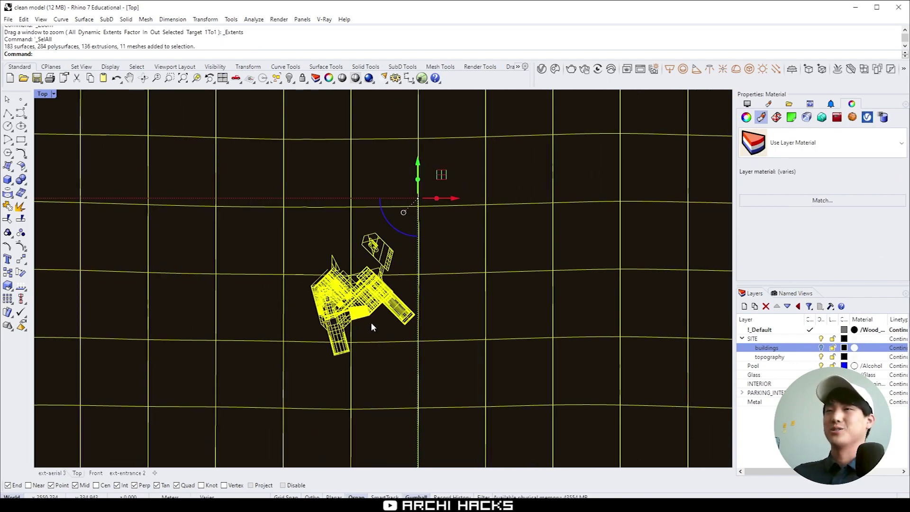
scroll(371, 326, up, 3)
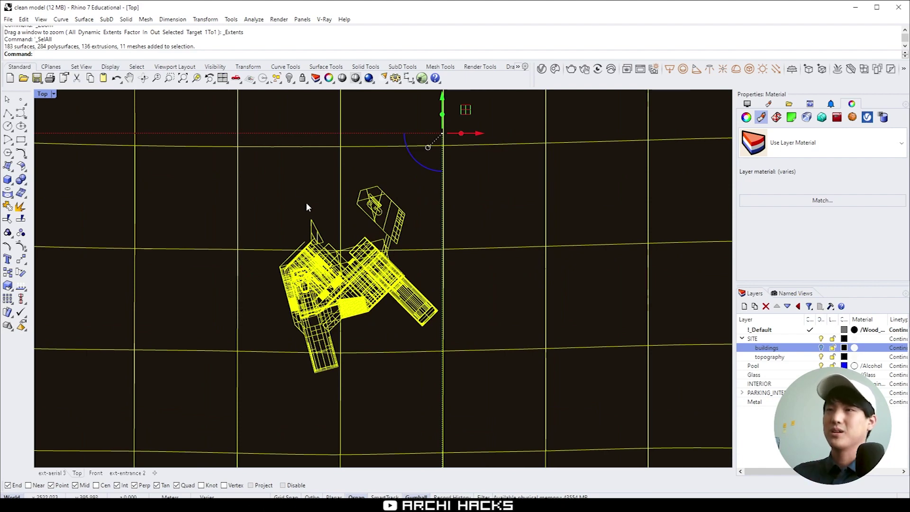
right_drag(295, 192, 319, 204)
Draw a rectangle around the house in plan, then maximize the aerial perspective again.
key(Return)
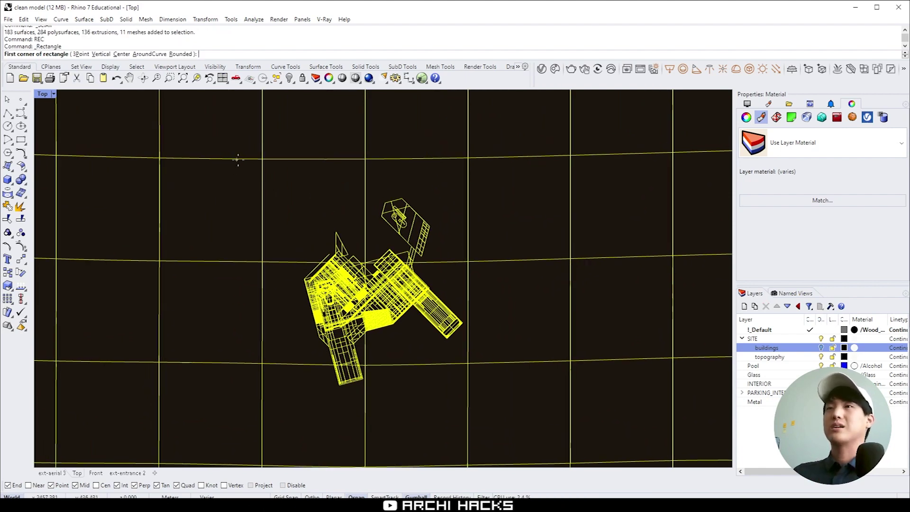
click(243, 170)
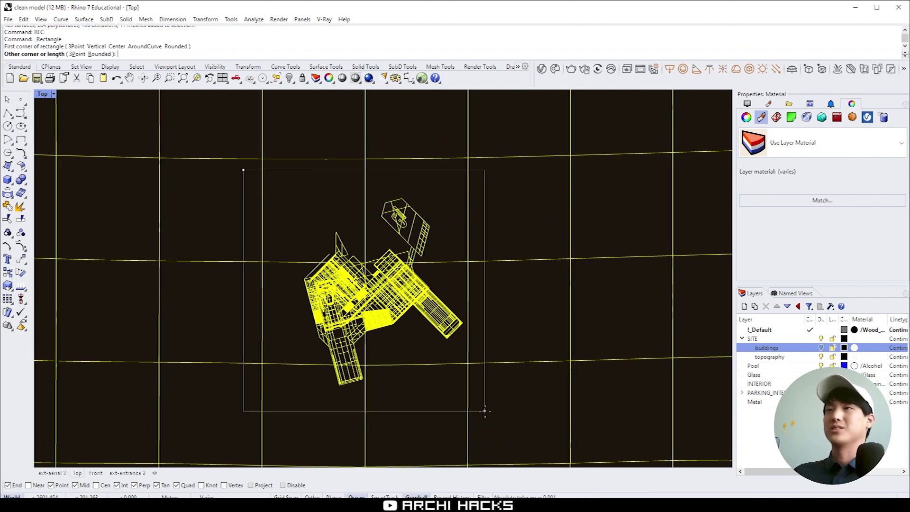
click(512, 425)
key(ctrl+m)
right_drag(525, 246, 529, 207)
key(ctrl+m)
scroll(529, 208, down, 6)
shift+right_drag(531, 315, 473, 381)
right_drag(473, 382, 461, 346)
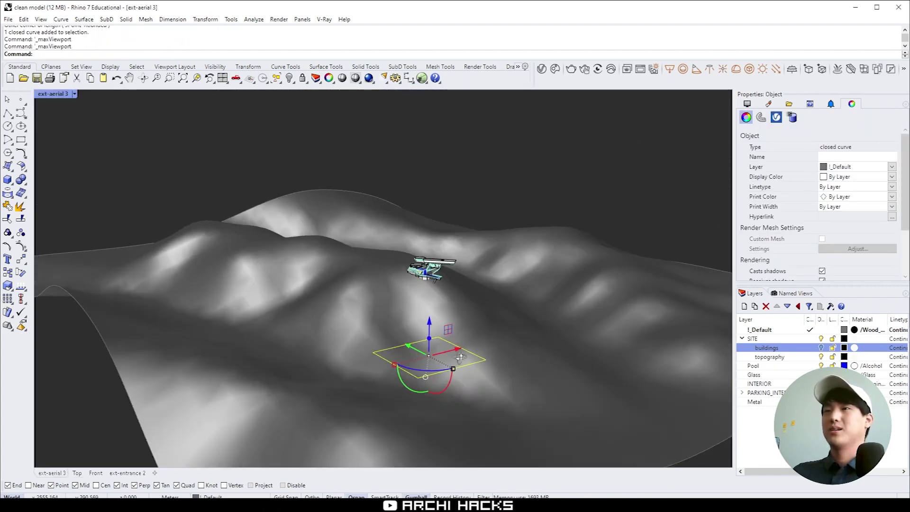
Extrude the site outline rectangle into a box and delete the original curve.
text(xt)
key(Return)
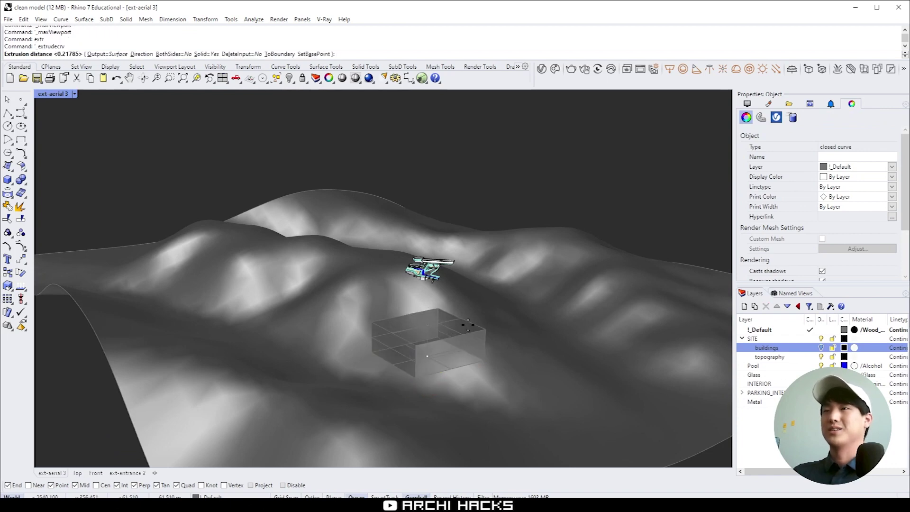
click(491, 214)
text(d)
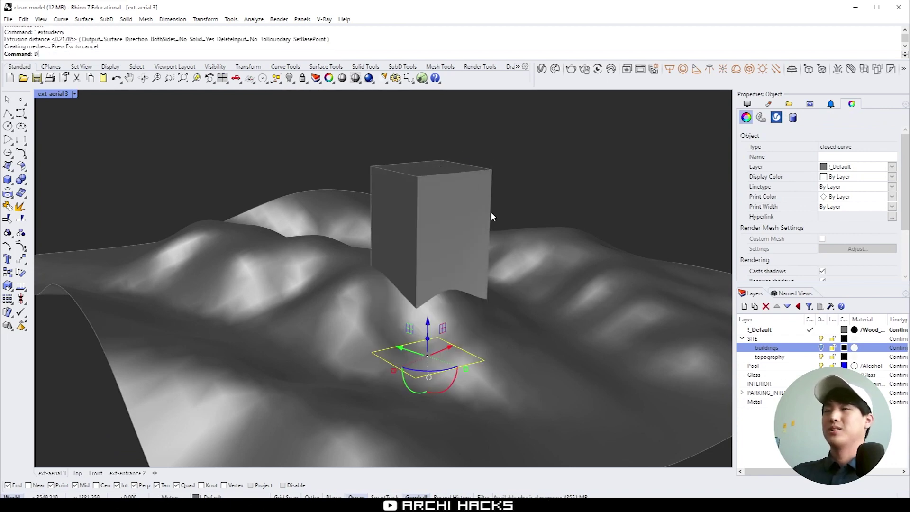
key(Delete)
Trim the box above the terrain and the terrain outside the box to form the site block.
click(546, 256)
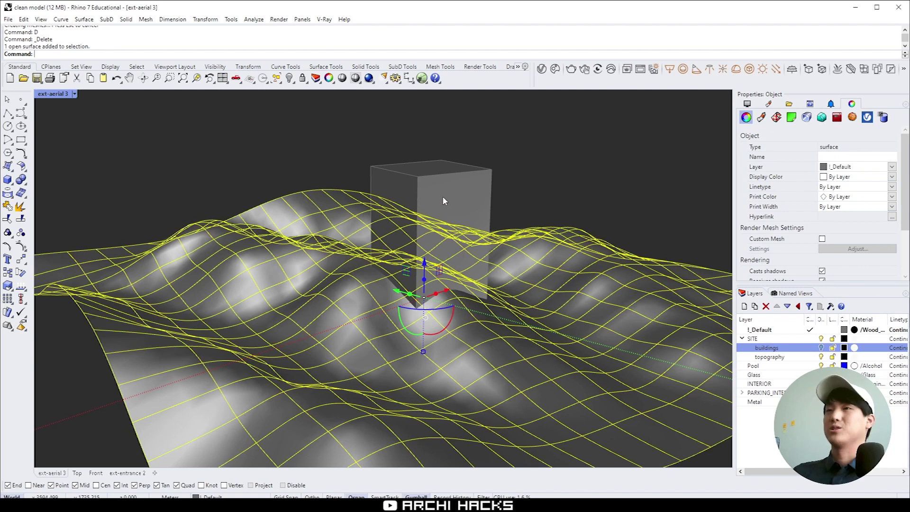
click(442, 195)
text(tr)
key(Return)
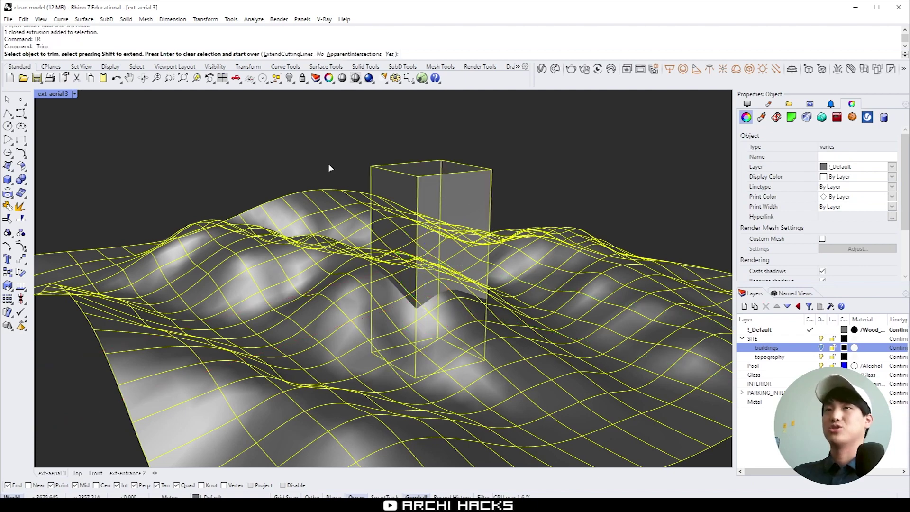
click(455, 197)
click(571, 309)
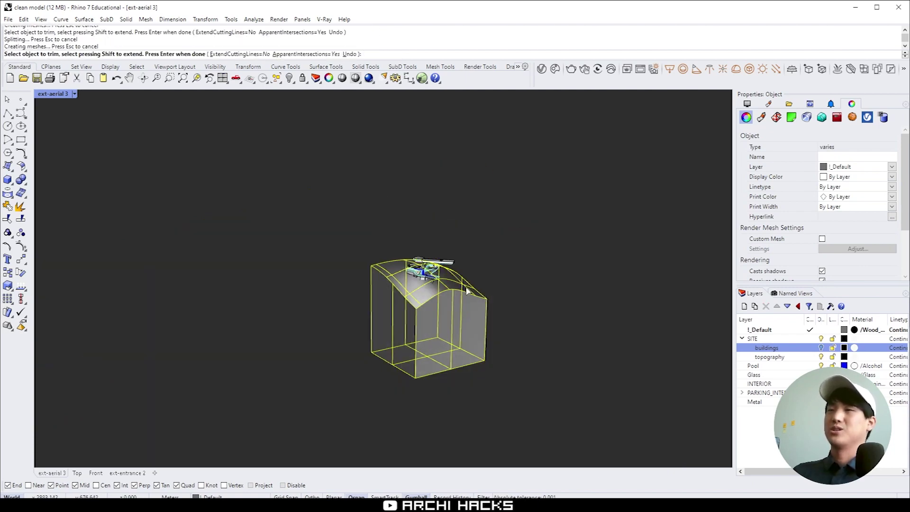
key(Return)
scroll(436, 258, up, 2)
right_drag(556, 277, 446, 321)
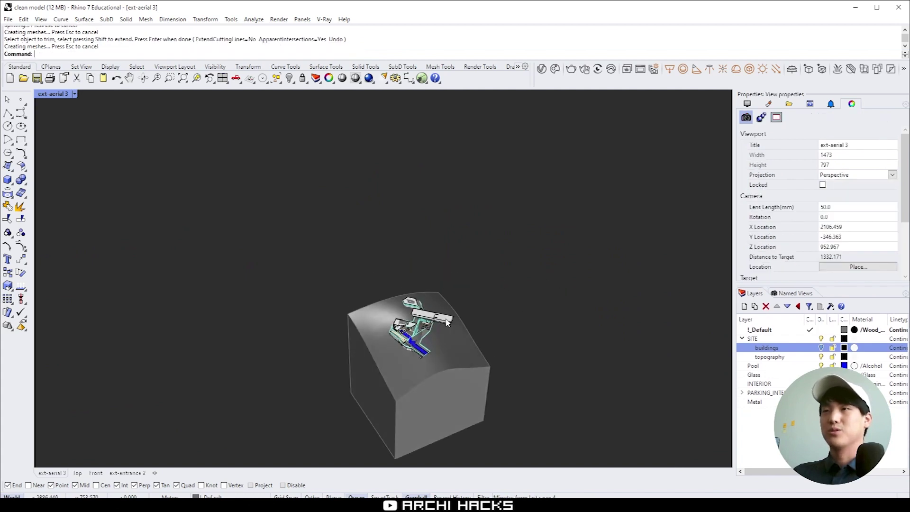
scroll(419, 357, up, 4)
right_drag(419, 357, 418, 334)
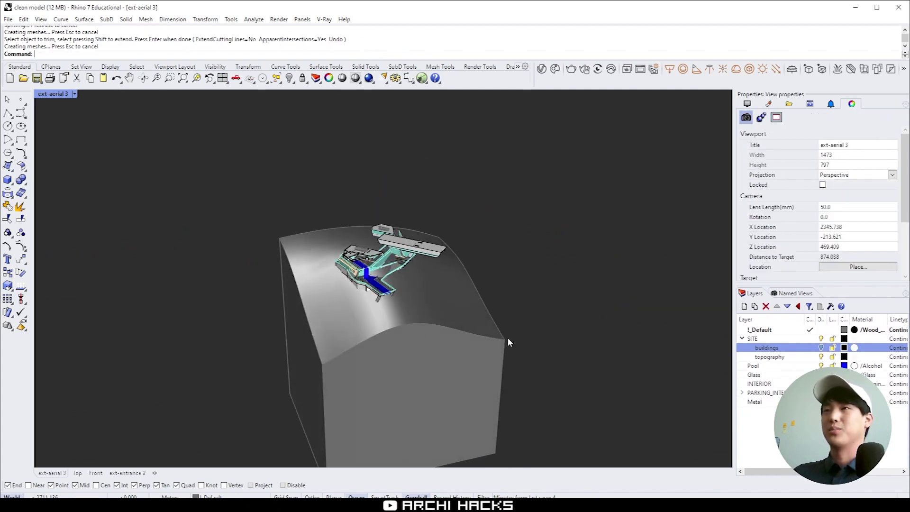
scroll(447, 306, up, 2)
scroll(449, 310, up, 4)
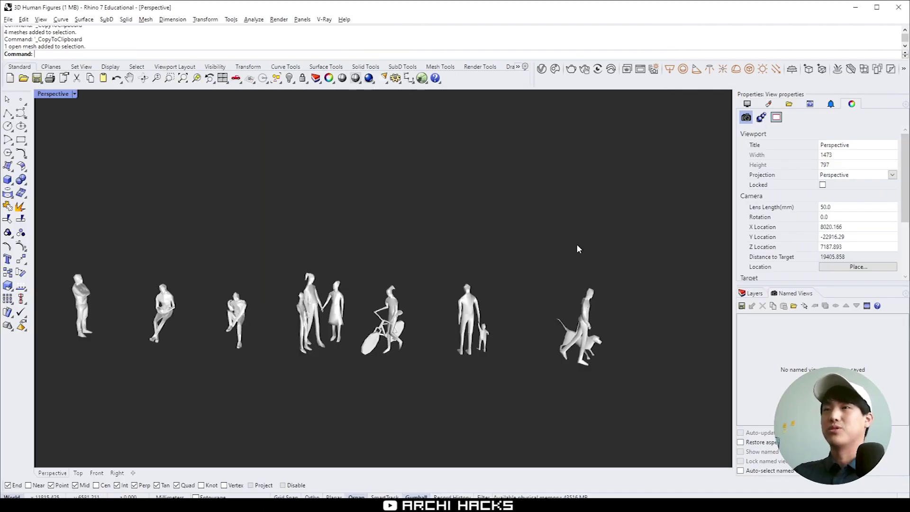
Copy four figures from 3D Human Figures, paste them into the site model and zoom to them.
drag(631, 260, 280, 385)
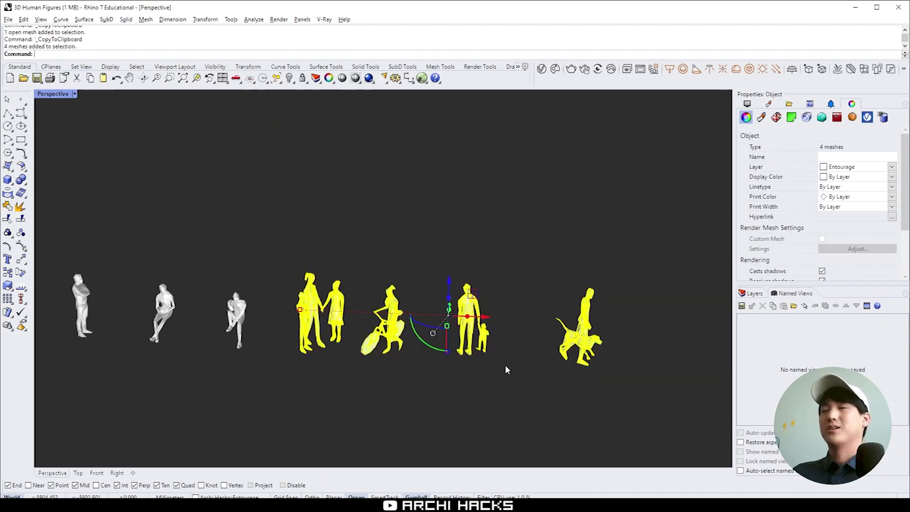
key(ctrl+c)
key(Escape)
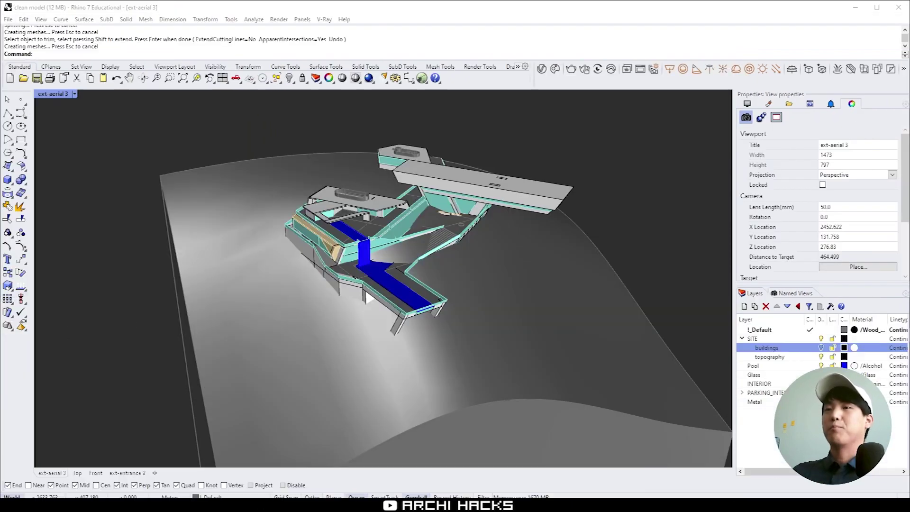
right_drag(476, 312, 491, 348)
key(ctrl+v)
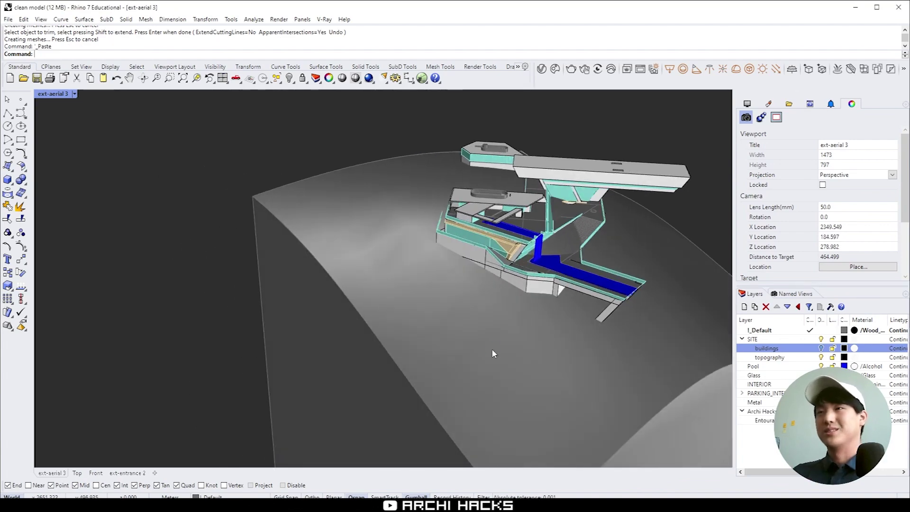
text(ZS)
key(Return)
Move the pasted figures onto the site near the terrain's far corner.
text(M)
key(Return)
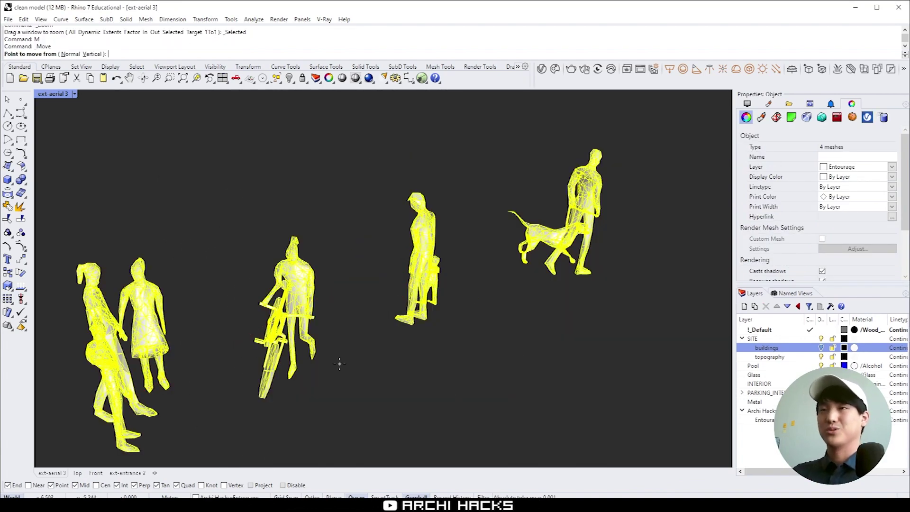
click(326, 352)
key(Home)
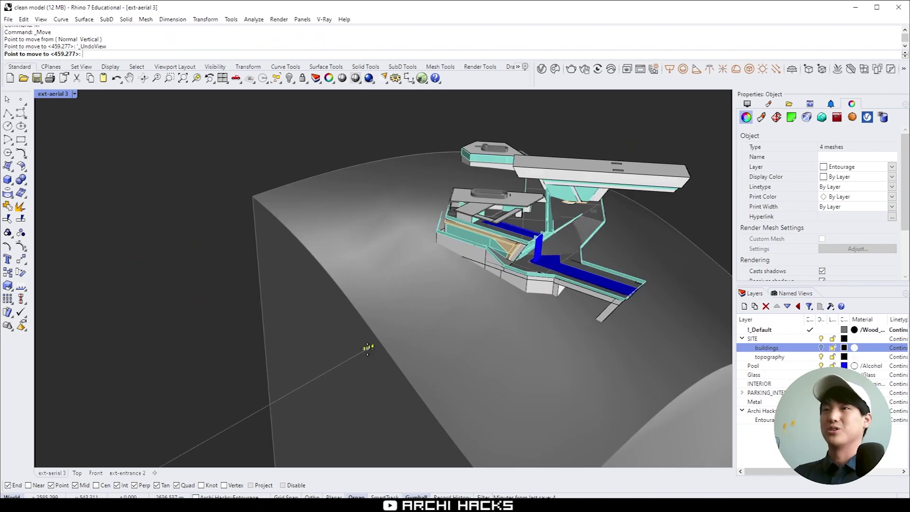
click(254, 196)
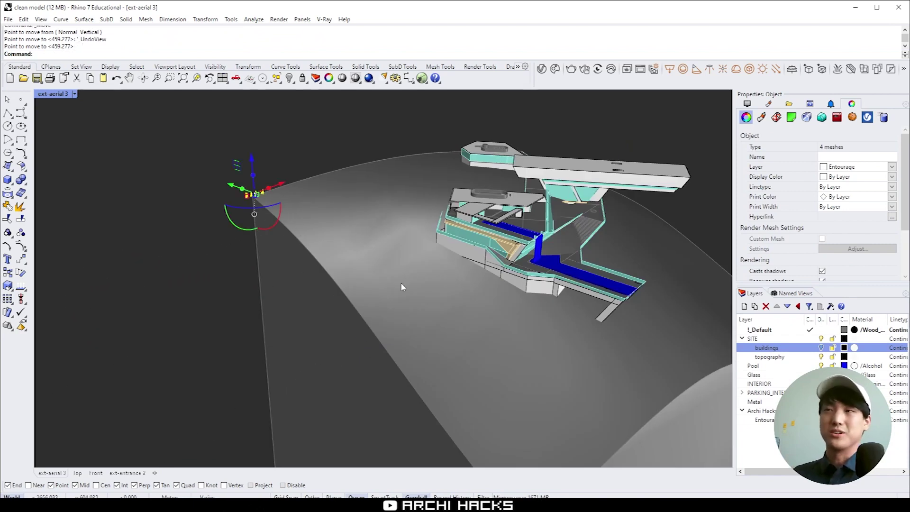
drag(229, 181, 193, 173)
click(350, 145)
Pan the view, check the terrain surface and open the V-Ray Asset Editor.
shift+right_drag(439, 322, 387, 318)
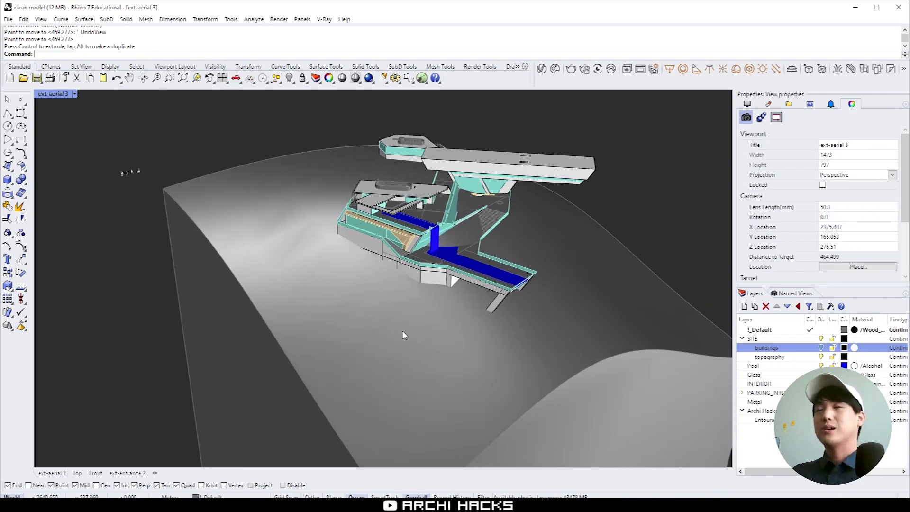
click(450, 343)
click(610, 117)
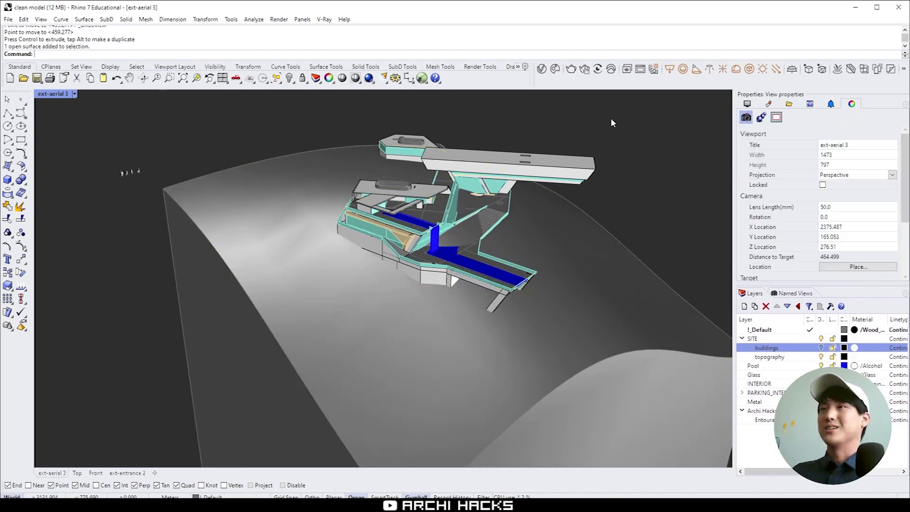
click(543, 69)
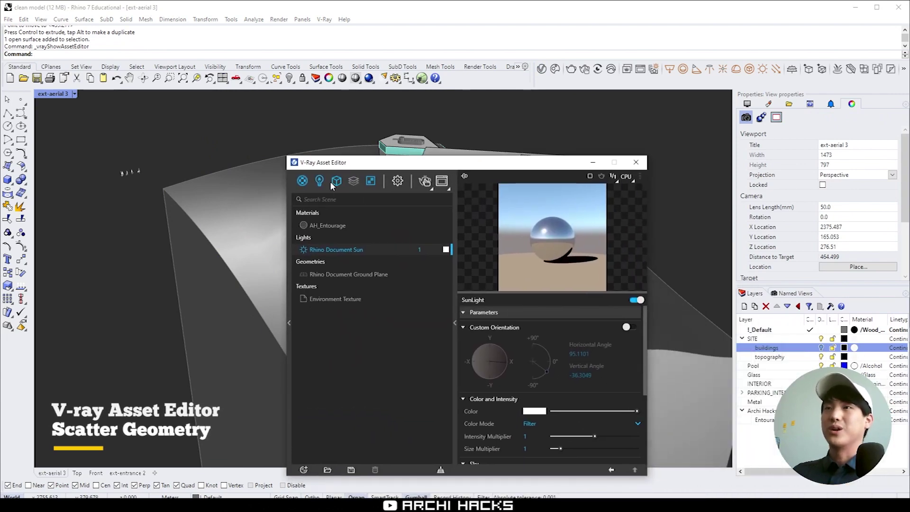
Add a V-Ray Scatter with the four human figures as guests and select the terrain as host.
right_click(334, 183)
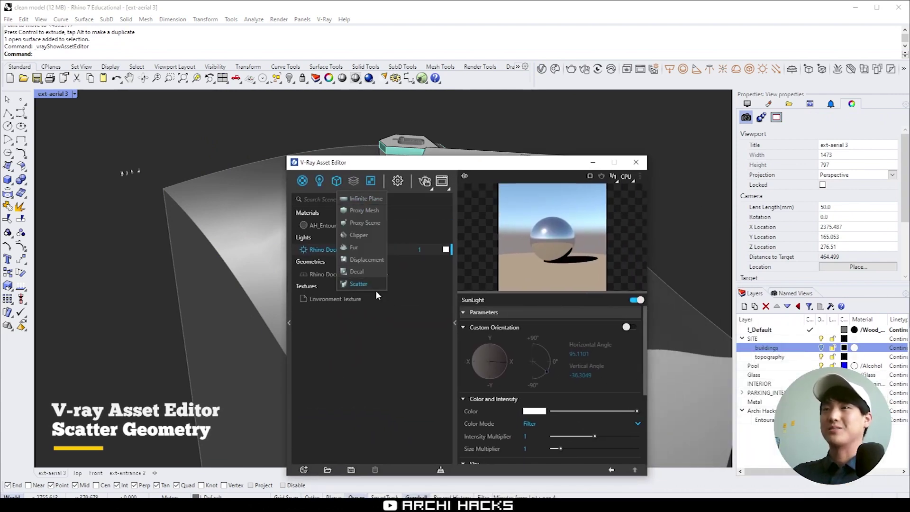
click(363, 284)
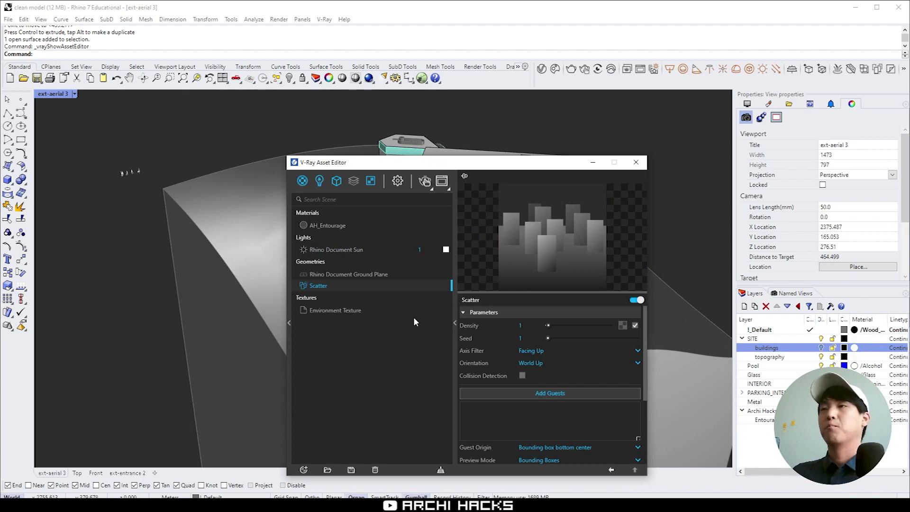
click(570, 393)
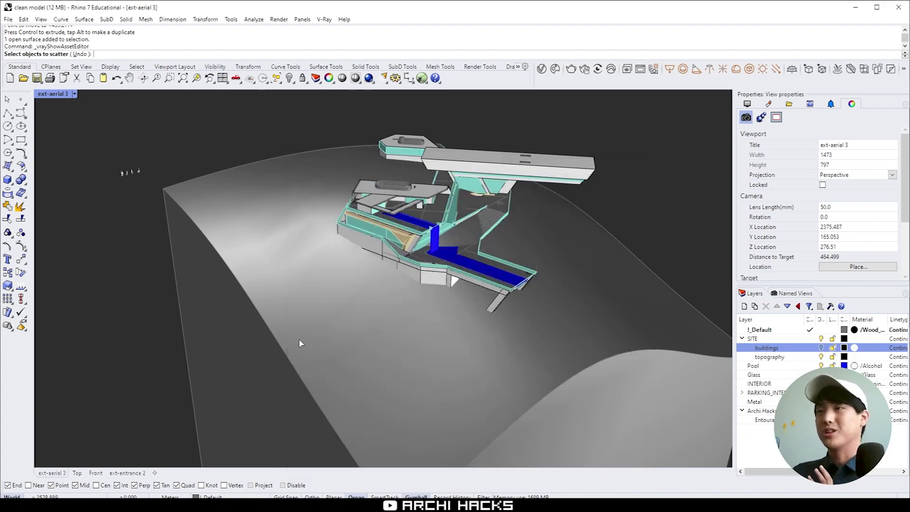
drag(108, 141, 199, 204)
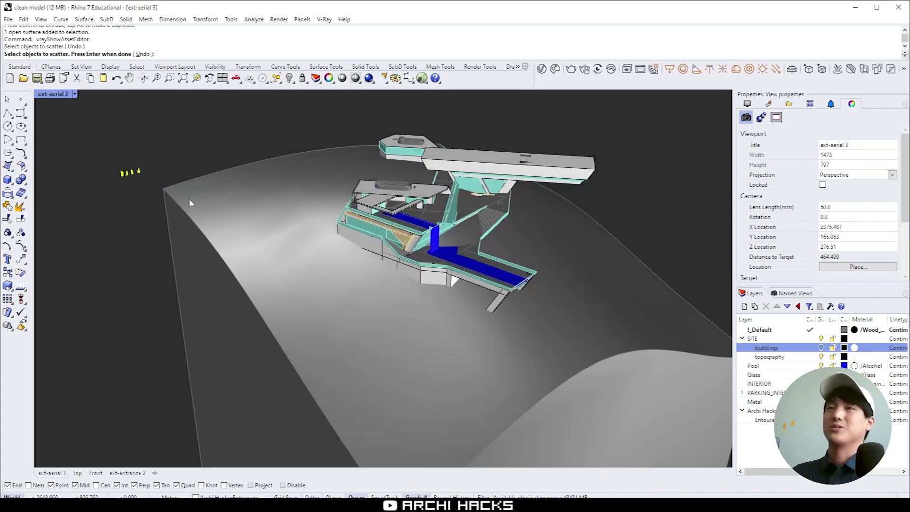
key(Return)
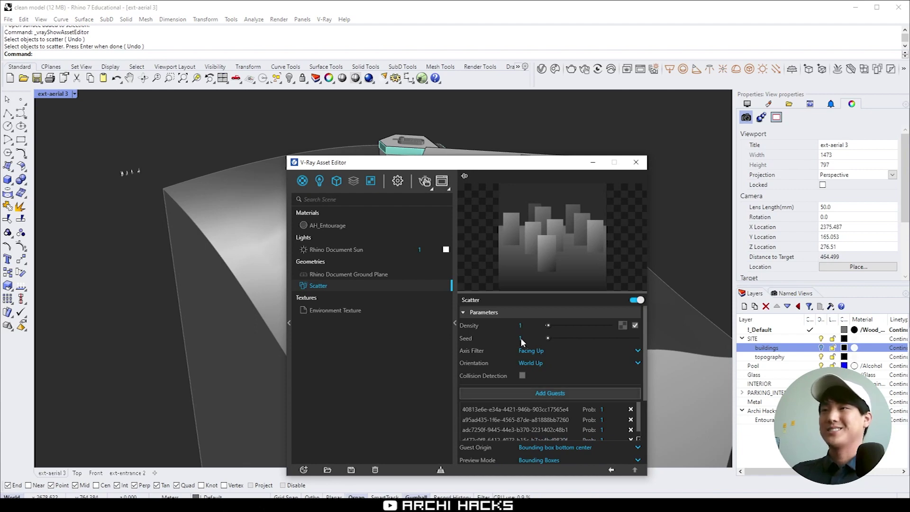
click(222, 223)
click(224, 227)
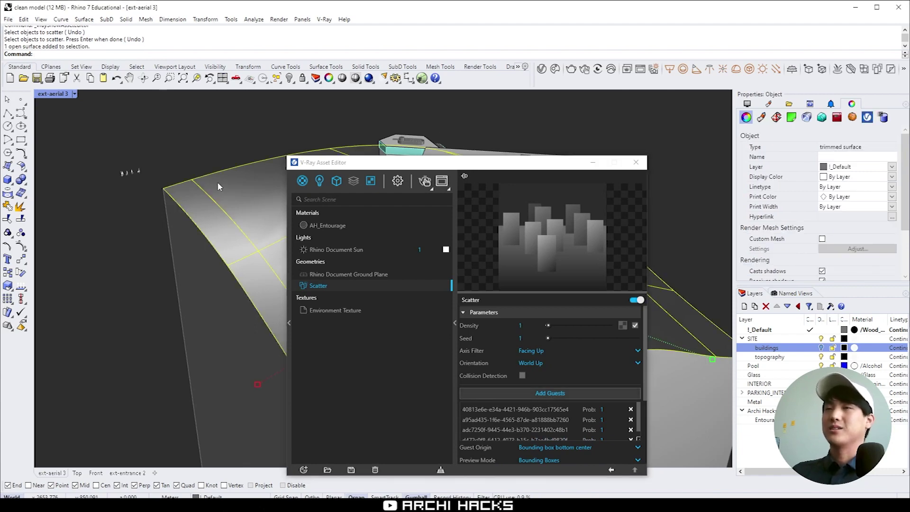
right_click(317, 288)
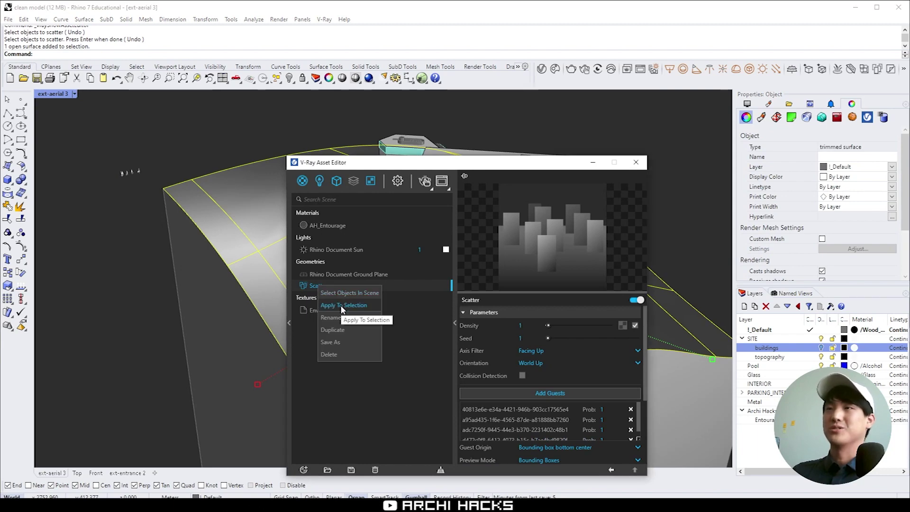
Set the Scatter Density to 0.01.
click(404, 423)
click(520, 325)
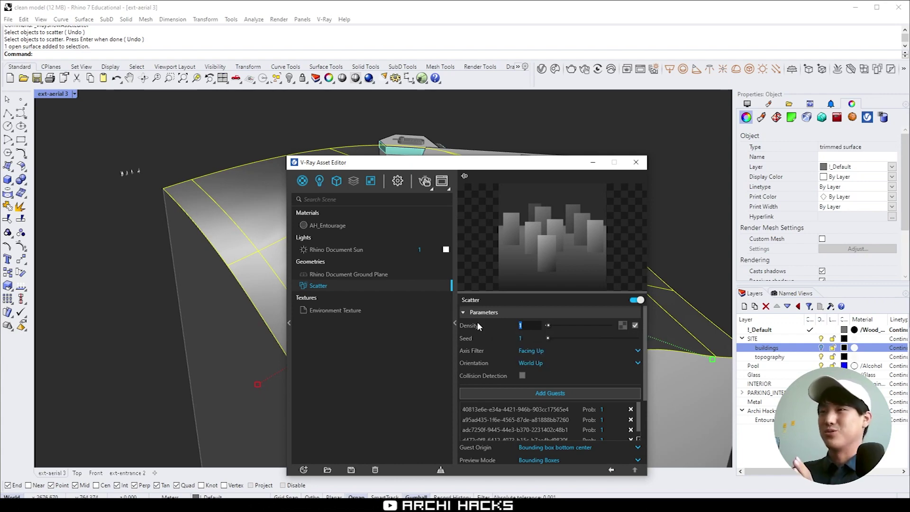
key(Return)
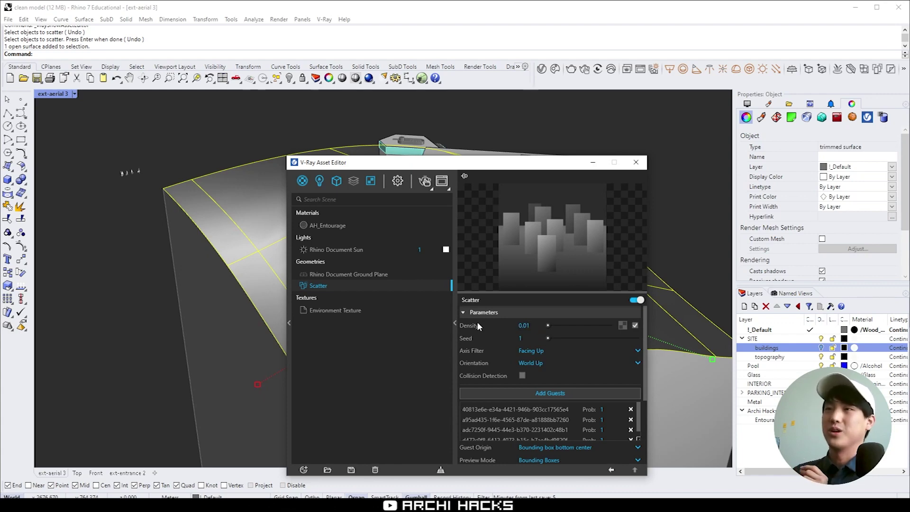
Apply the scatter to the selected terrain and orbit to view the scattered figures.
right_click(316, 285)
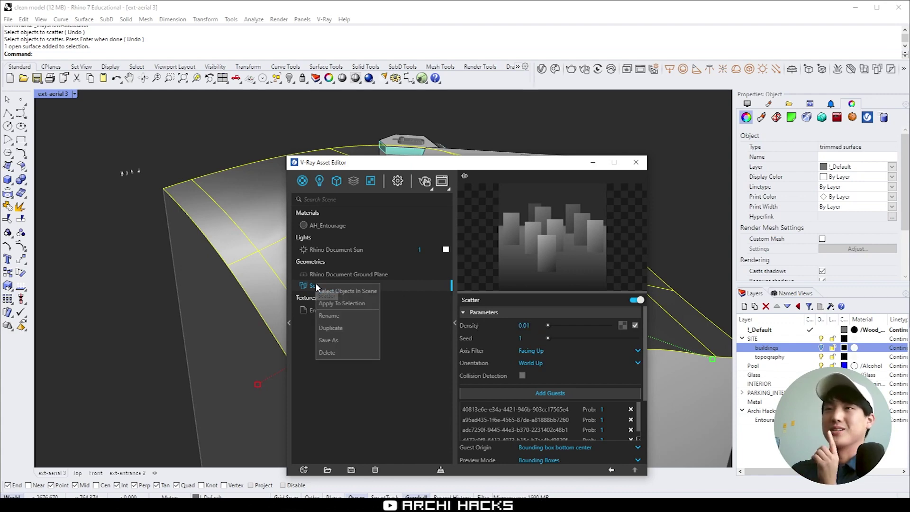
click(355, 301)
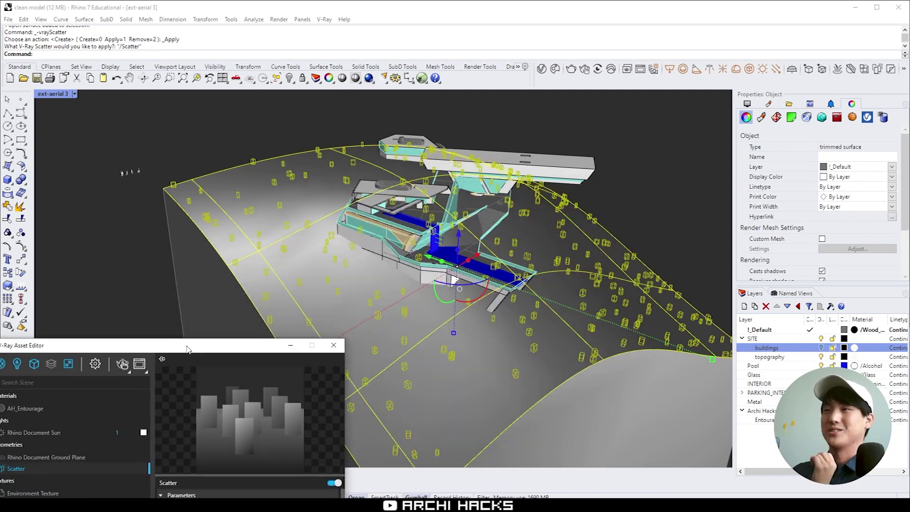
drag(121, 331, 294, 369)
click(466, 302)
scroll(466, 301, down, 3)
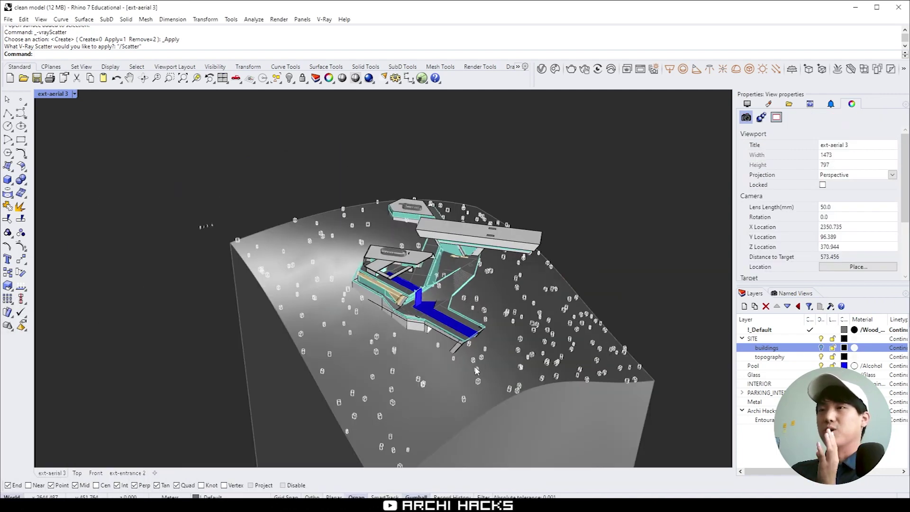
right_drag(476, 370, 476, 301)
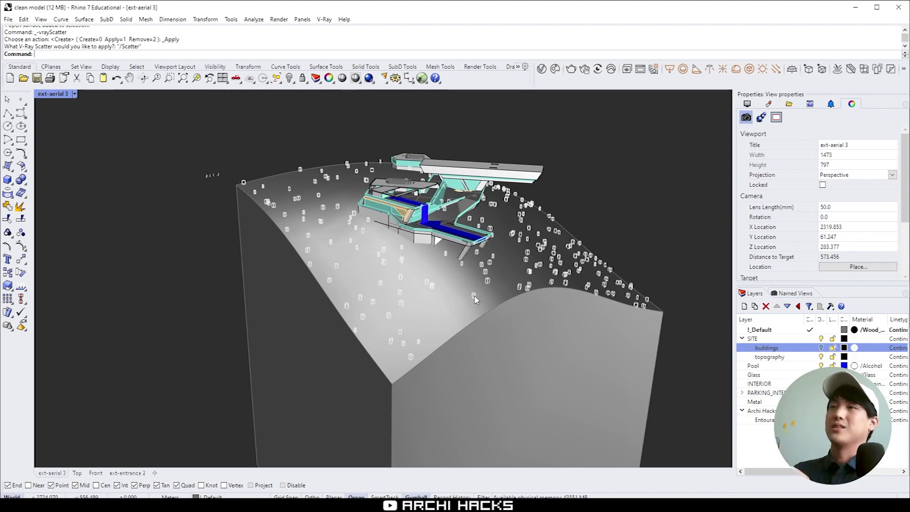
Measure the terrain width between two corners with Distance.
text(di)
key(Return)
click(236, 185)
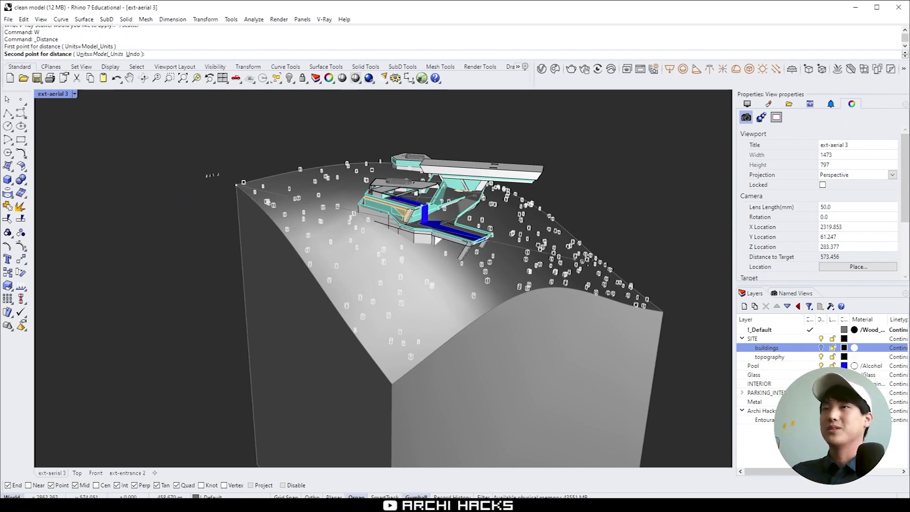
click(662, 311)
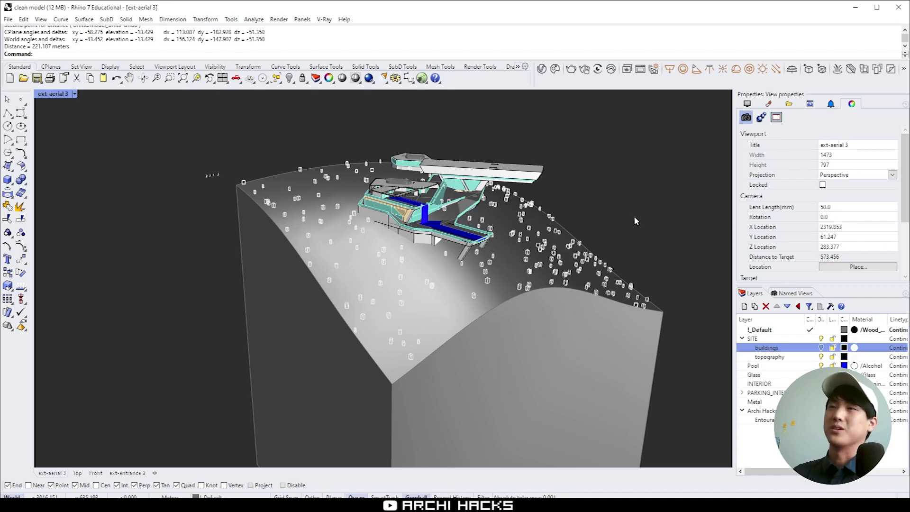
scroll(643, 207, down, 4)
shift+right_drag(633, 314, 538, 274)
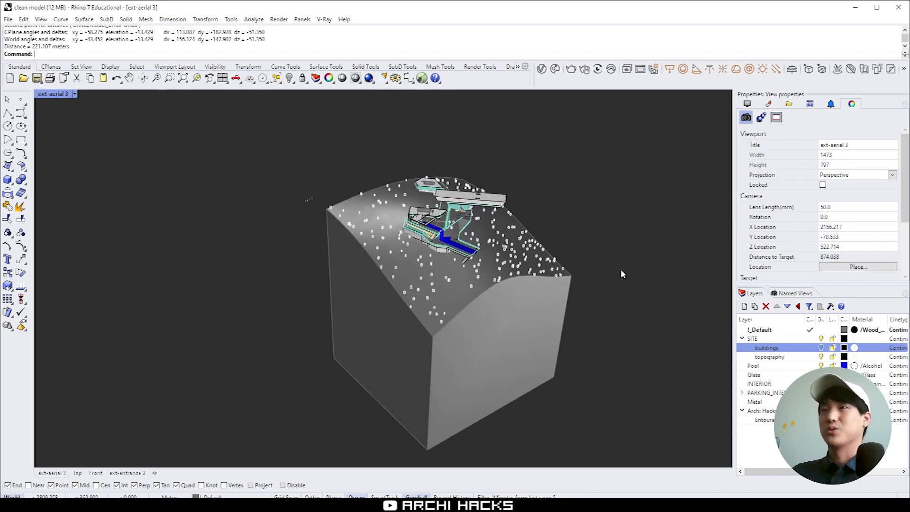
Scale every object by 0.01 from the site box's bottom corner.
key(ctrl+a)
text(Scale)
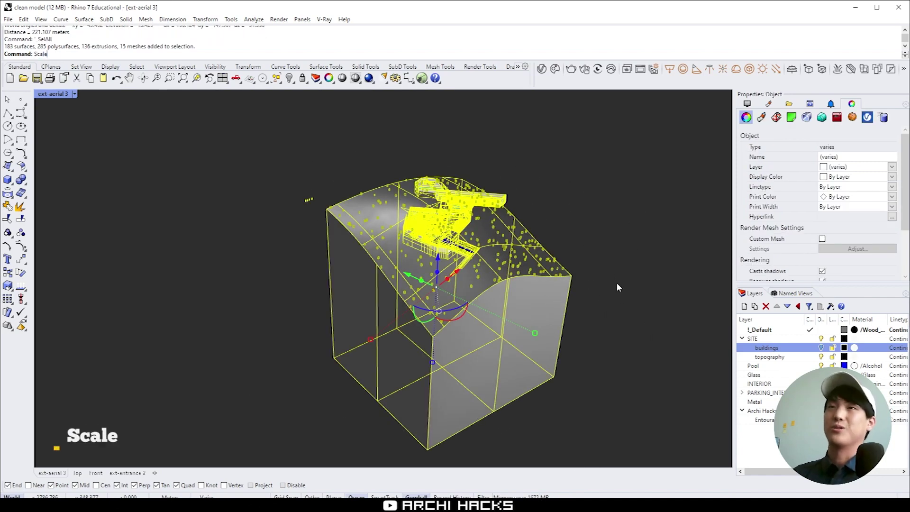
key(Return)
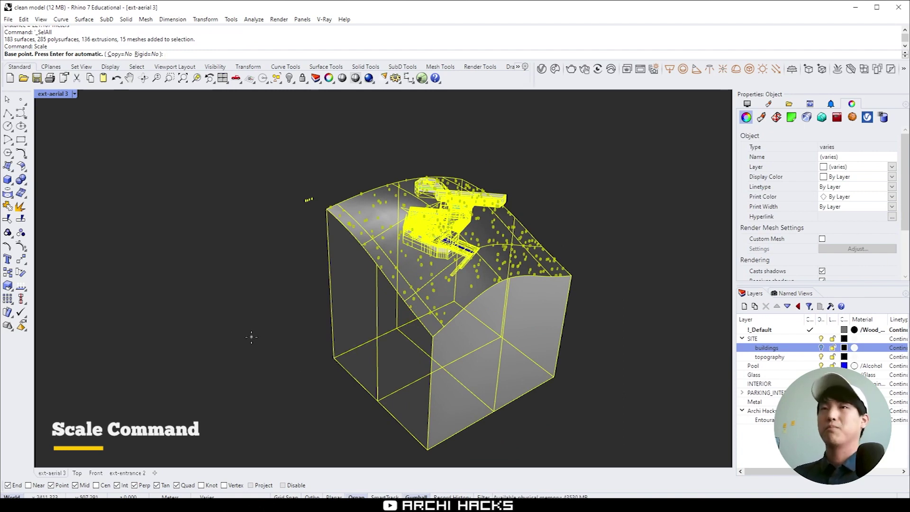
text(0,0,0)
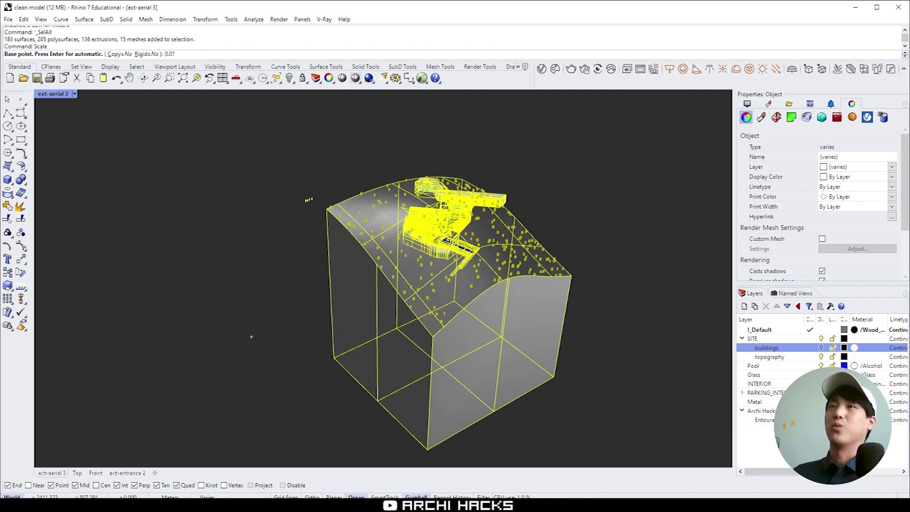
text(1)
key(Return)
click(334, 357)
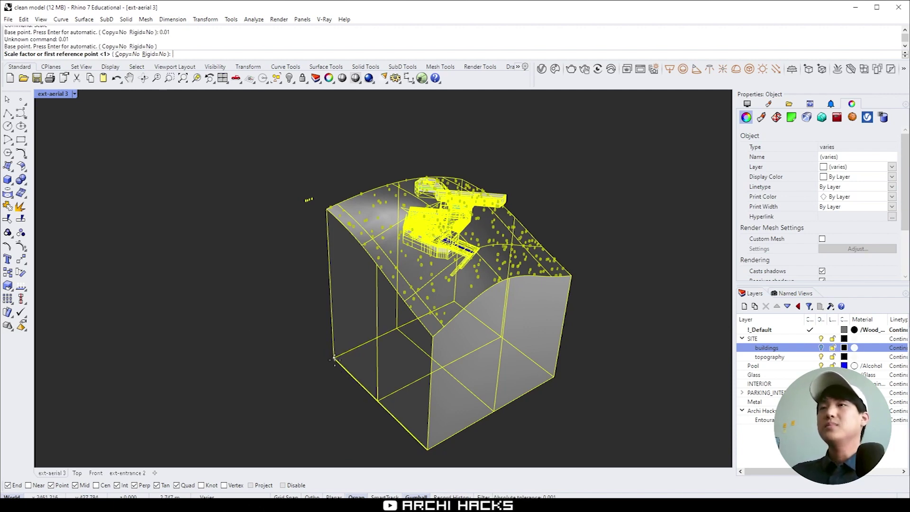
text(0.01)
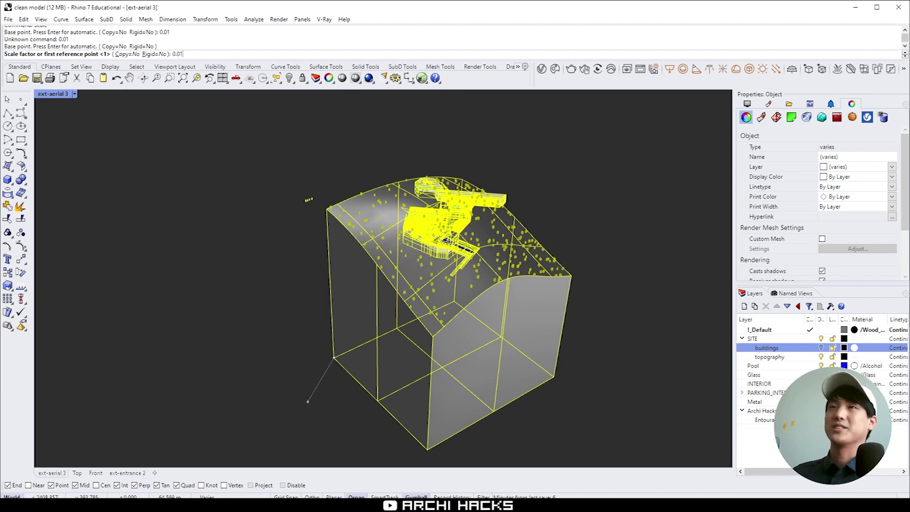
key(Return)
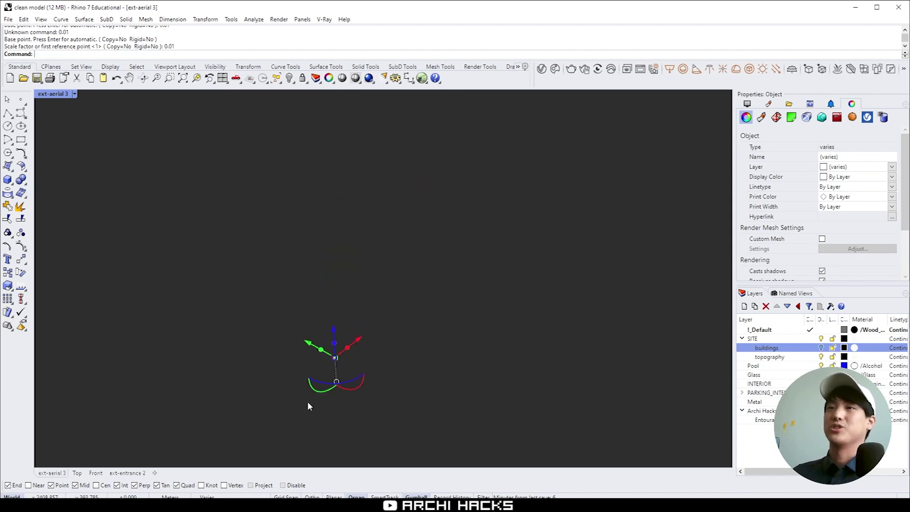
Zoom extents to fit the shrunken model, then deselect it.
text(ZE)
key(Return)
click(575, 405)
scroll(557, 406, down, 4)
Measure the scaled site box between two bottom corners.
right_drag(538, 405, 479, 404)
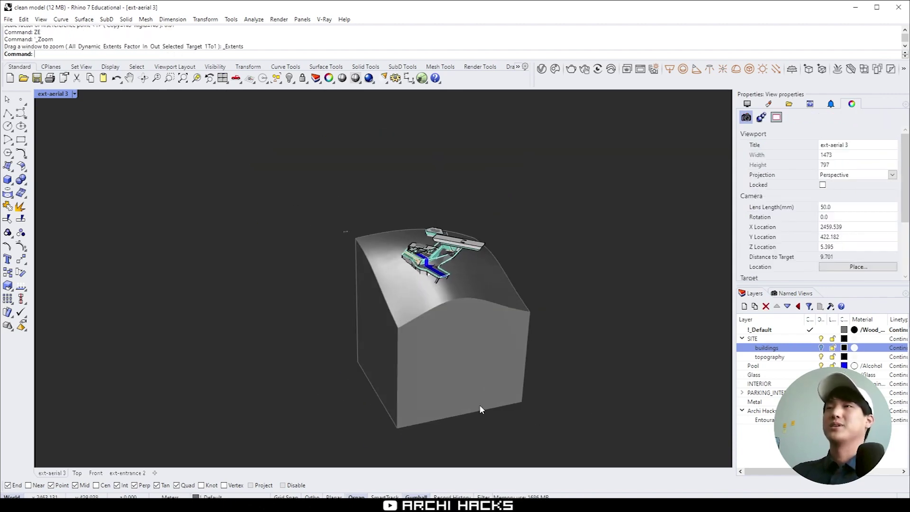
text(W)
key(Return)
click(397, 427)
click(522, 410)
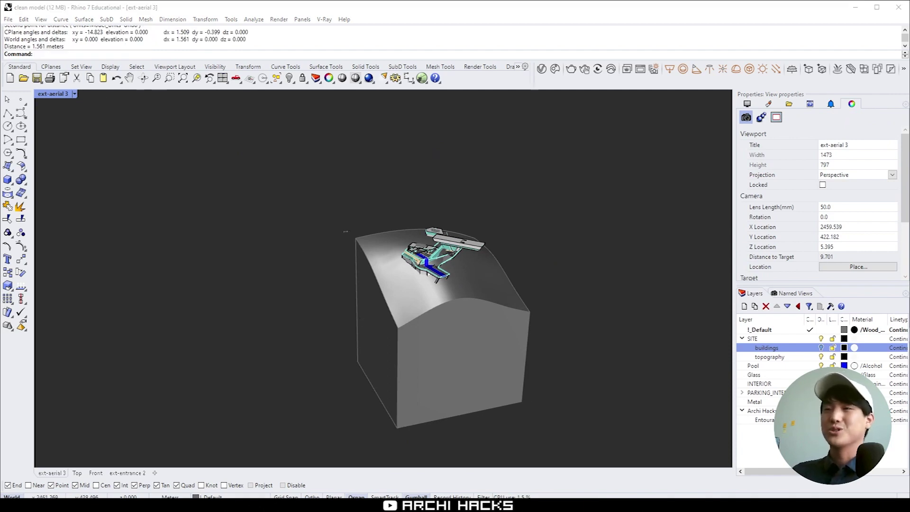
Paste the cyclist figure into the model and zoom to it.
click(271, 356)
key(ctrl+v)
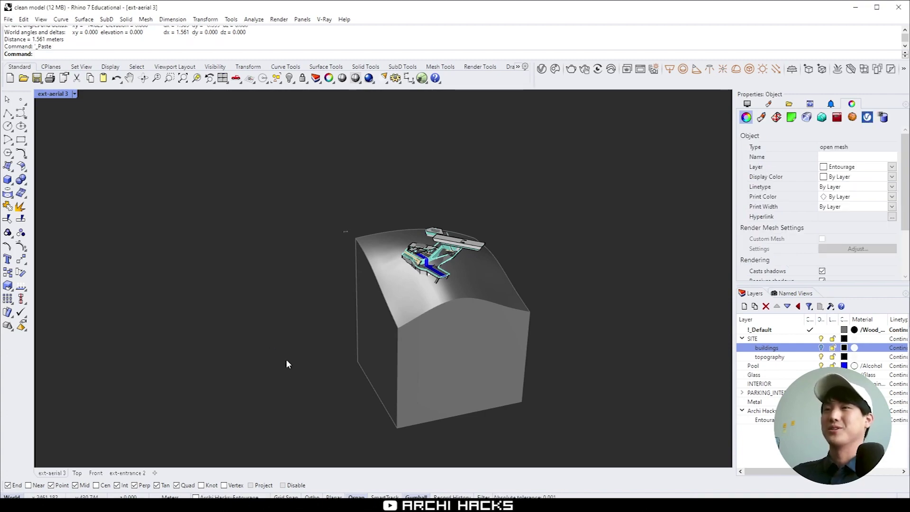
text(ZS)
key(Return)
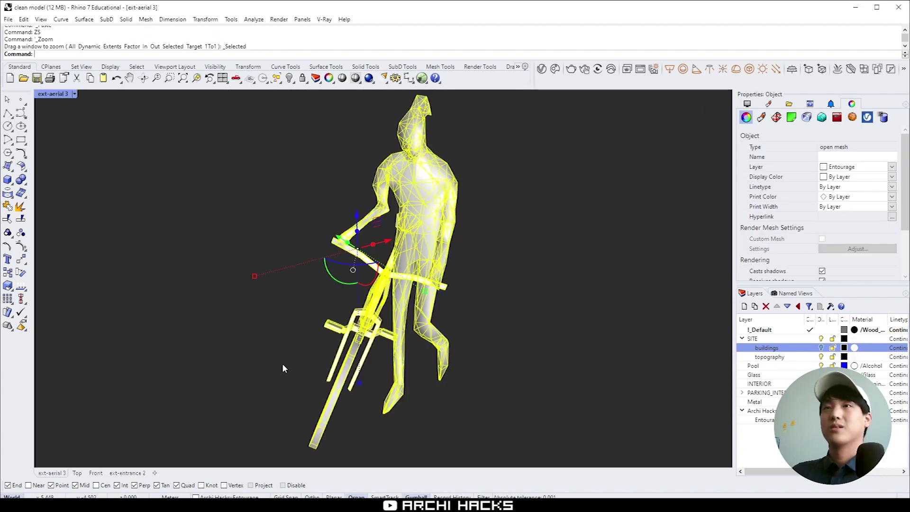
Move the cyclist to the left of the site box, then select the site model.
text(M)
key(Return)
click(342, 387)
key(Home)
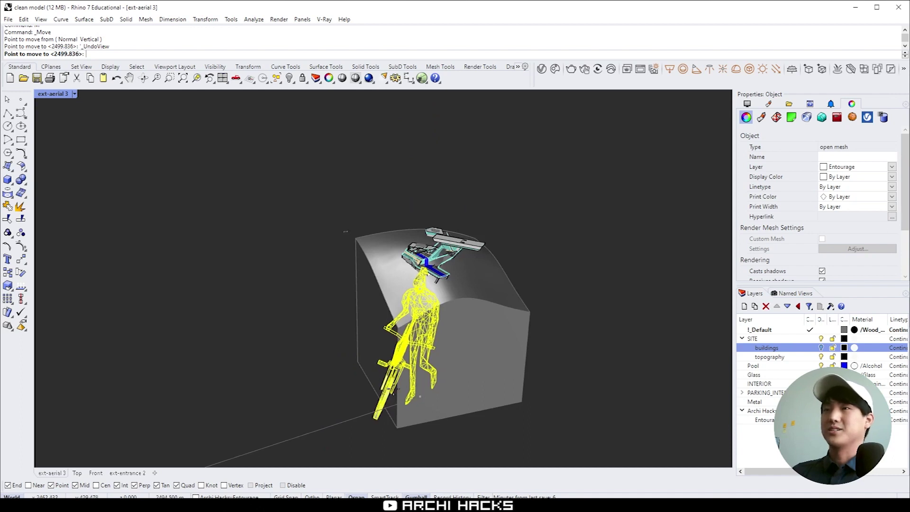
click(298, 362)
mouse_move(533, 407)
right_down()
mouse_move(542, 381)
mouse_move(541, 402)
right_up()
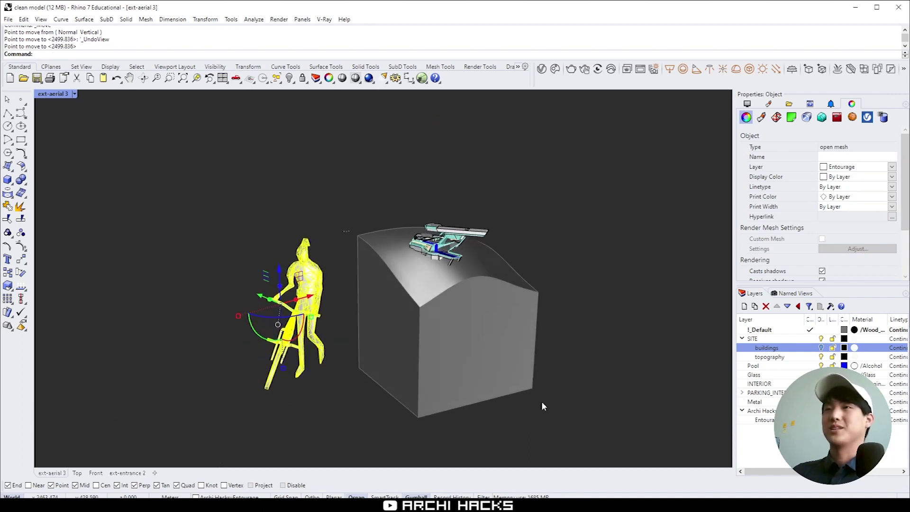
click(541, 401)
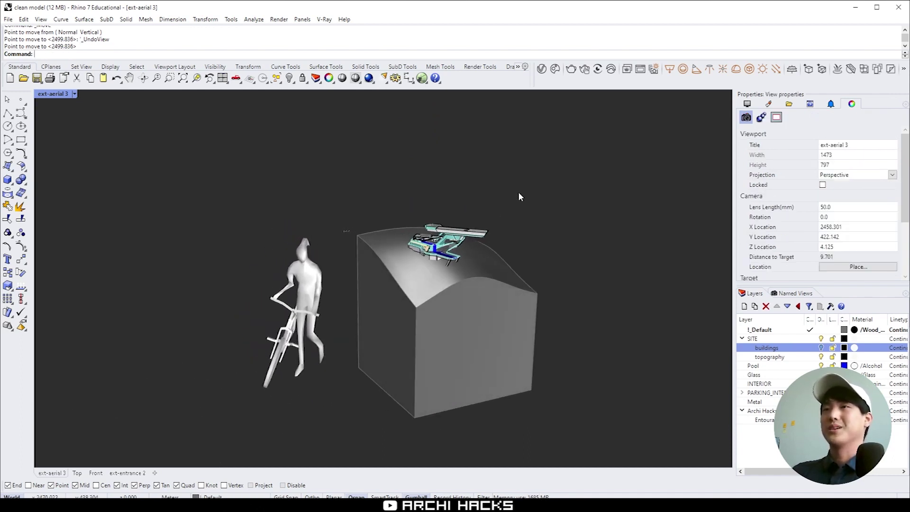
drag(582, 201, 342, 275)
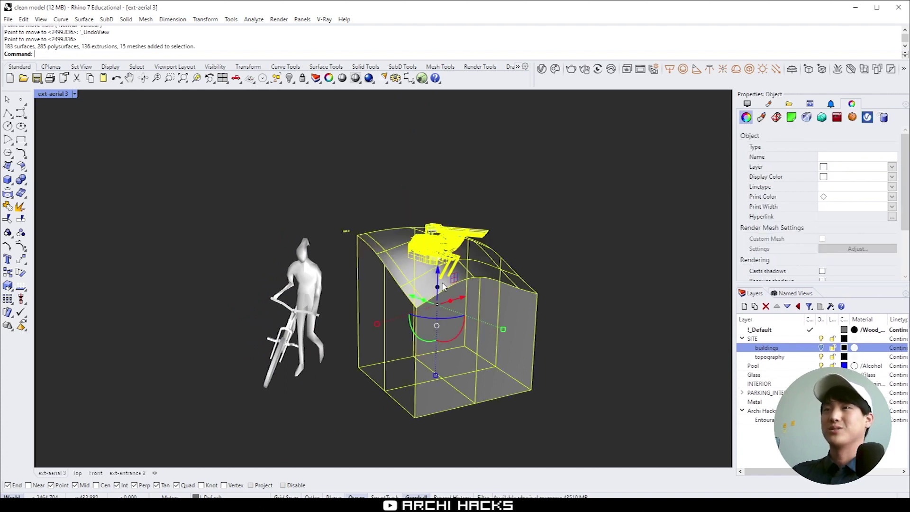
Rescale the site model by two reference points from the box's left corner.
text(S3)
key(Return)
click(360, 366)
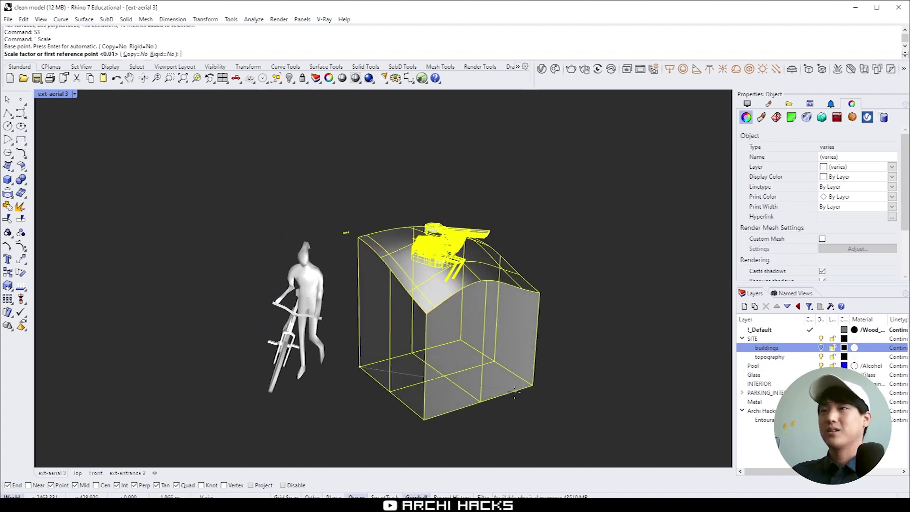
click(423, 418)
click(386, 391)
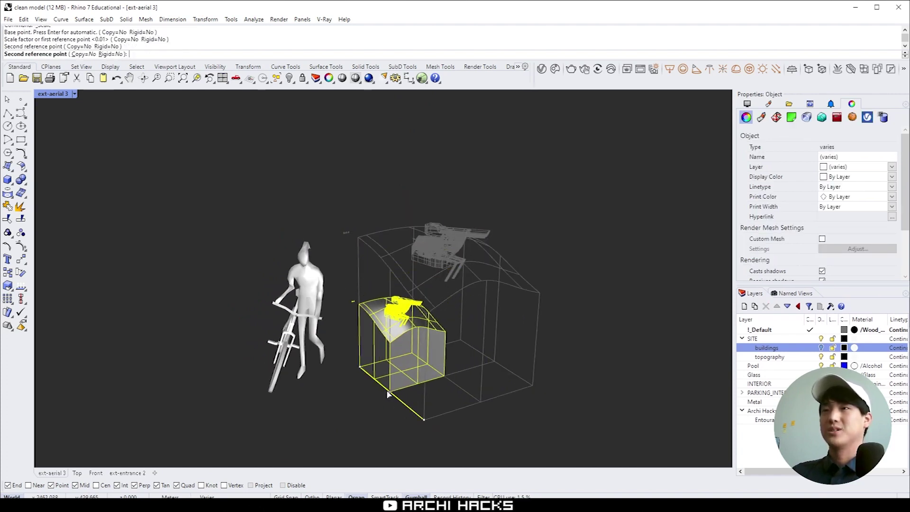
key(Escape)
Apply the V-Ray Scatter to the terrain's top surface.
scroll(393, 327, up, 4)
click(394, 325)
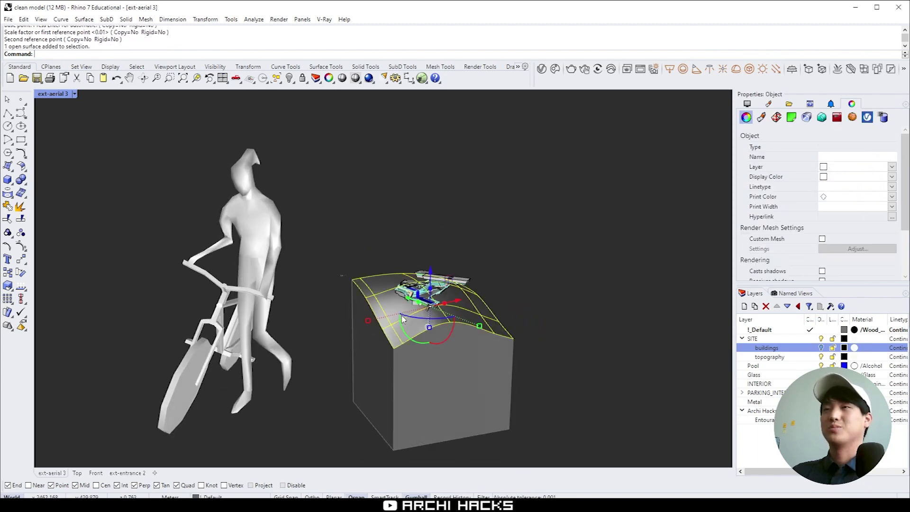
click(433, 149)
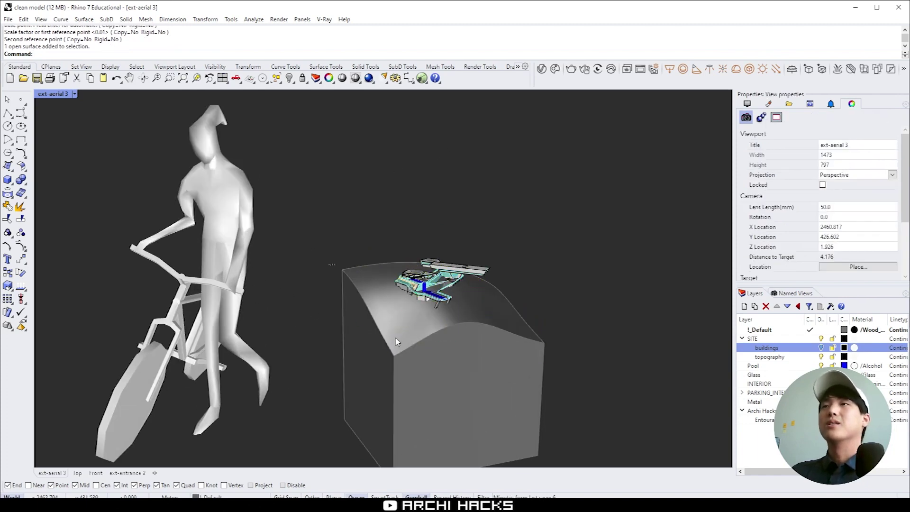
scroll(396, 334, up, 4)
click(406, 320)
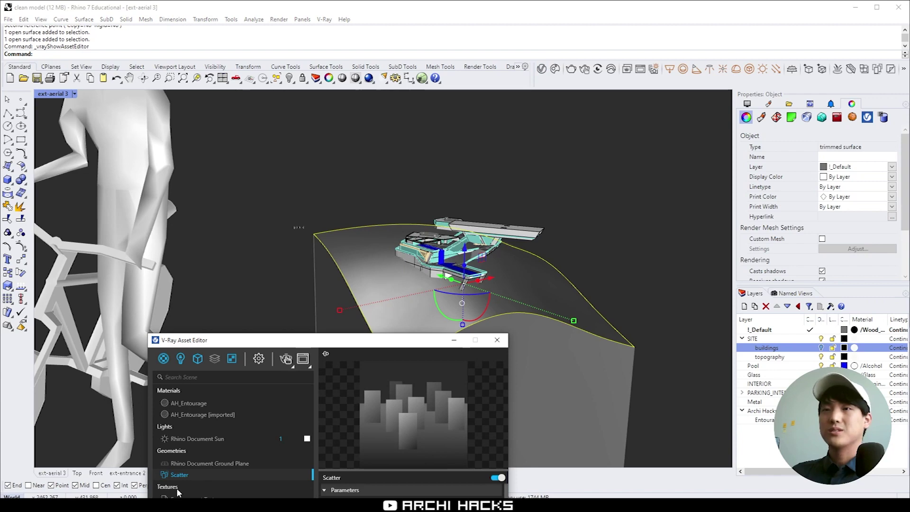
click(325, 355)
drag(323, 349, 263, 359)
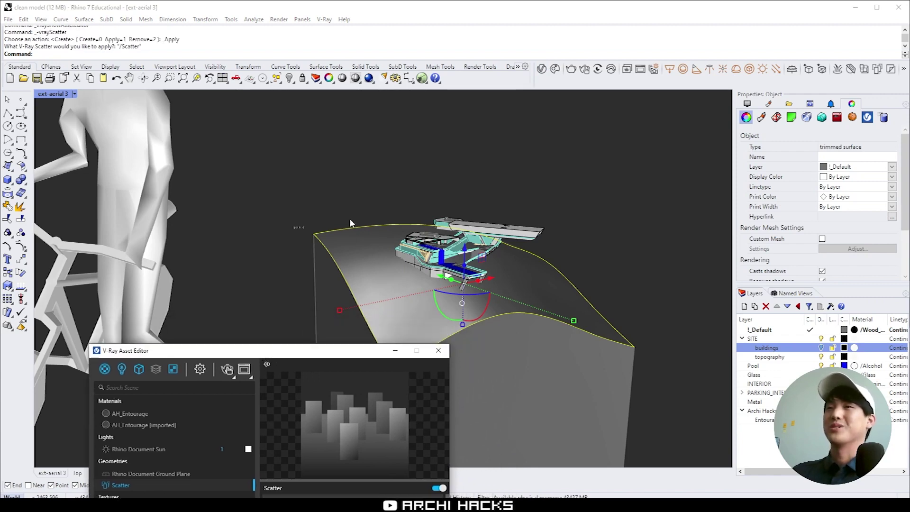
scroll(412, 303, down, 3)
scroll(502, 303, up, 2)
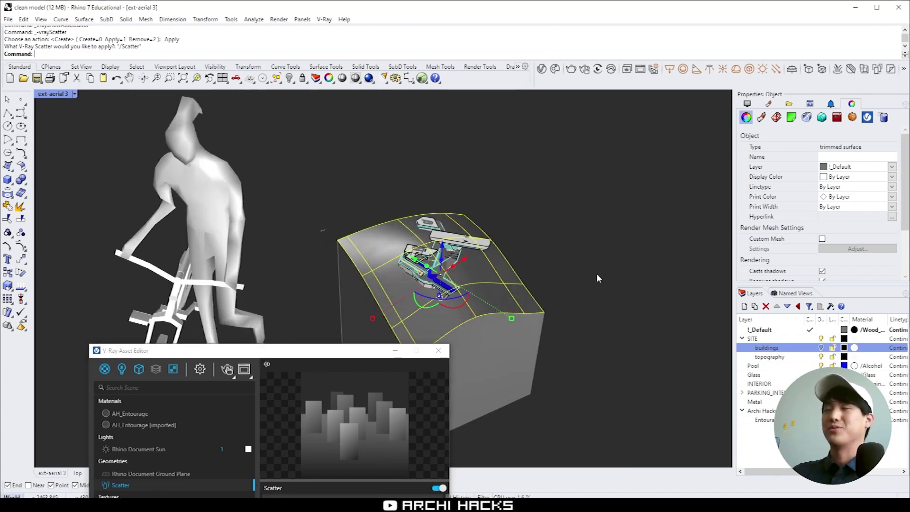
key(Escape)
Measure the site box from its top corner to a second corner.
click(265, 351)
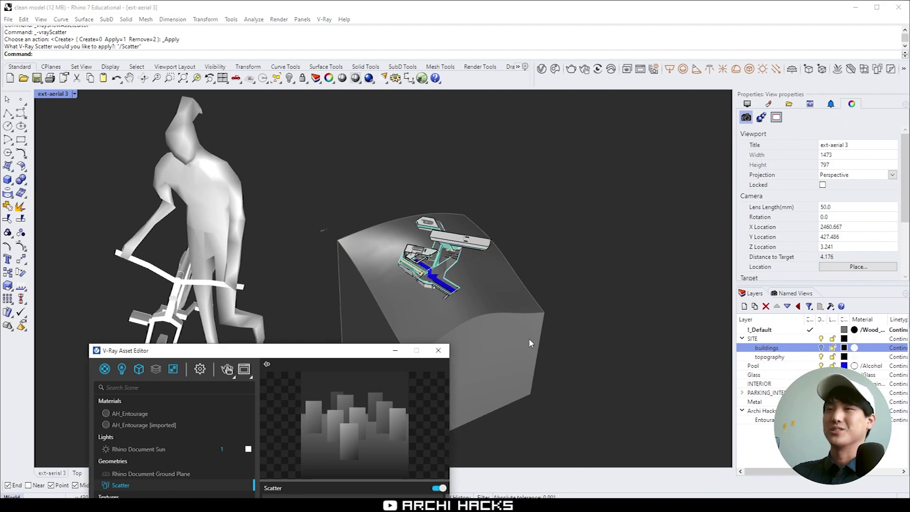
text(W)
key(Return)
click(464, 214)
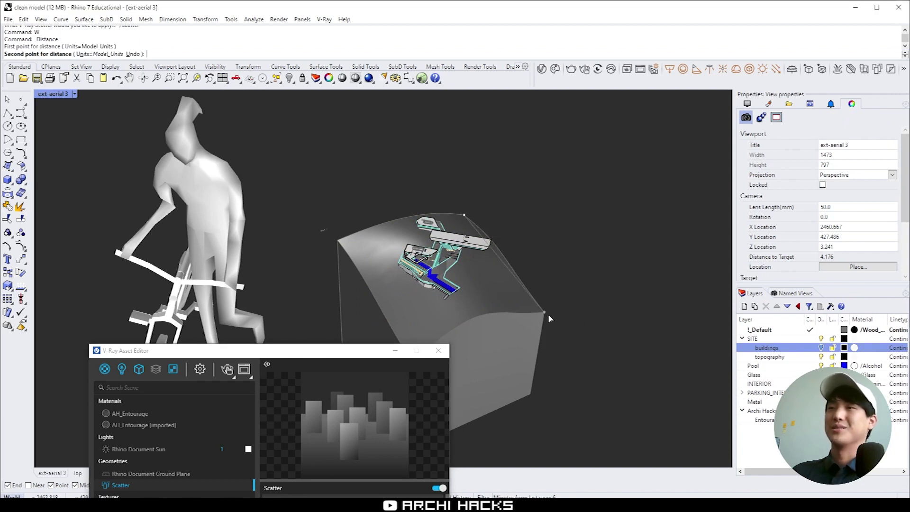
click(548, 319)
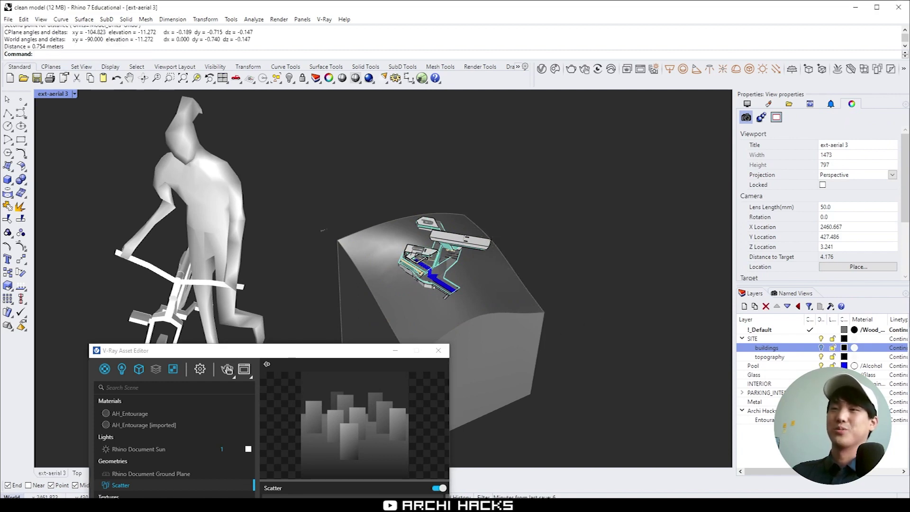
click(506, 290)
key(Escape)
Orbit across the terrain to inspect the scatter, then close the Asset Editor.
click(403, 497)
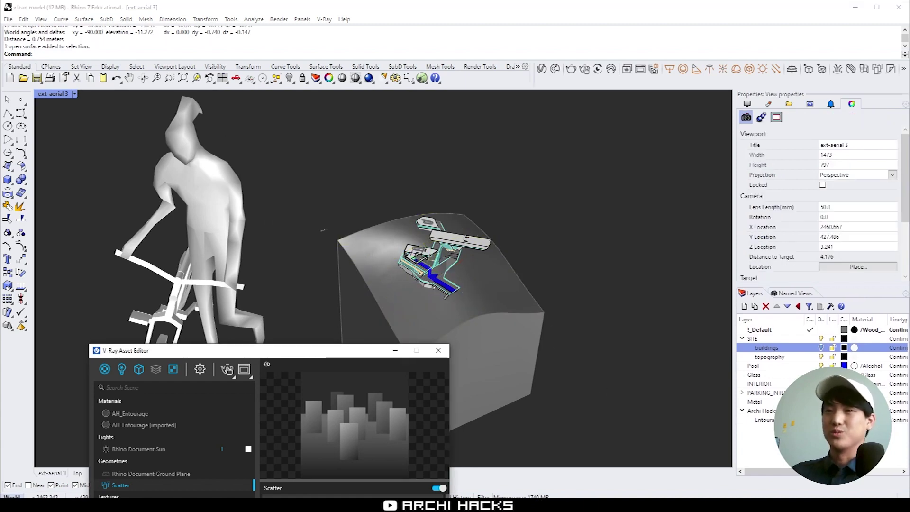
scroll(346, 324, up, 5)
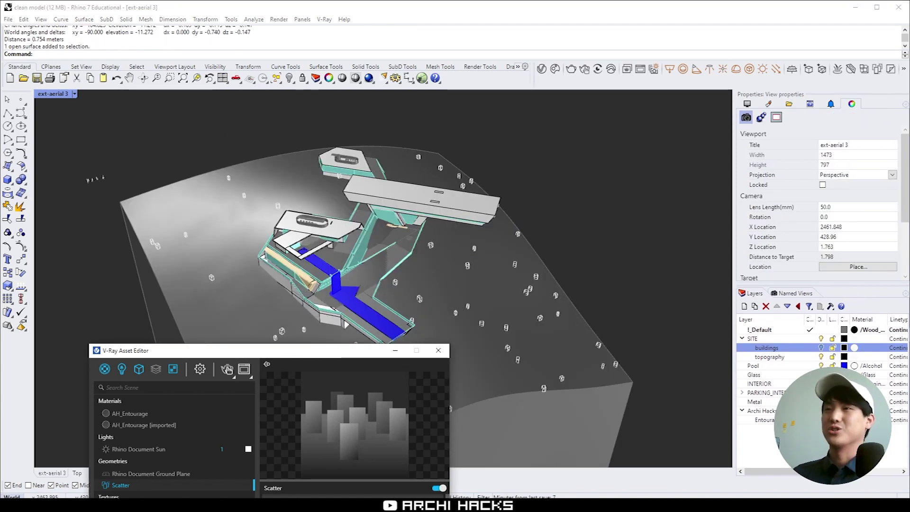
right_drag(417, 334, 536, 289)
scroll(561, 315, down, 4)
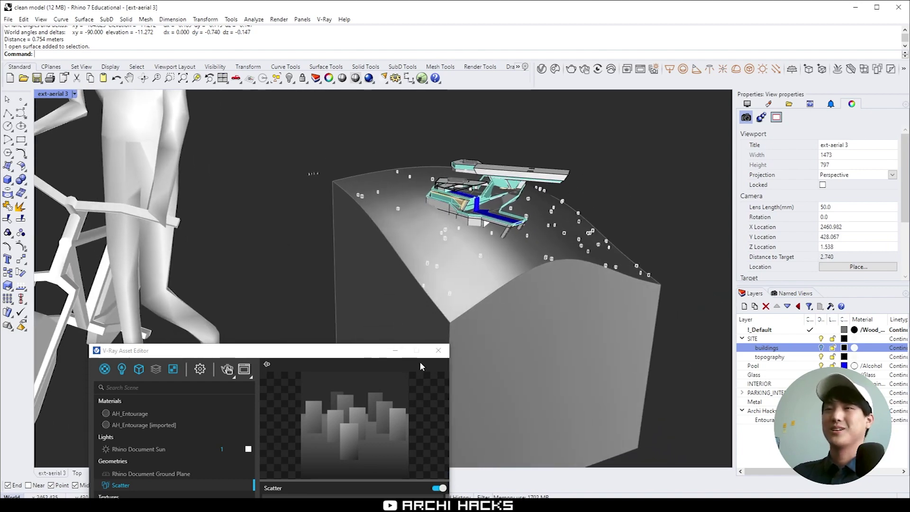
click(441, 351)
scroll(335, 307, down, 8)
right_drag(335, 308, 348, 347)
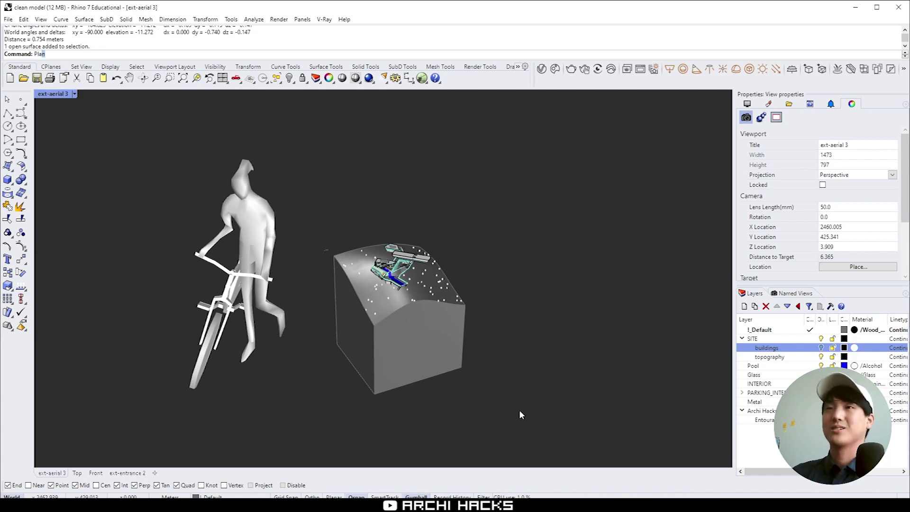
text(e)
key(Return)
Draw a floor plane and move it under the site model.
scroll(518, 412, down, 4)
click(616, 228)
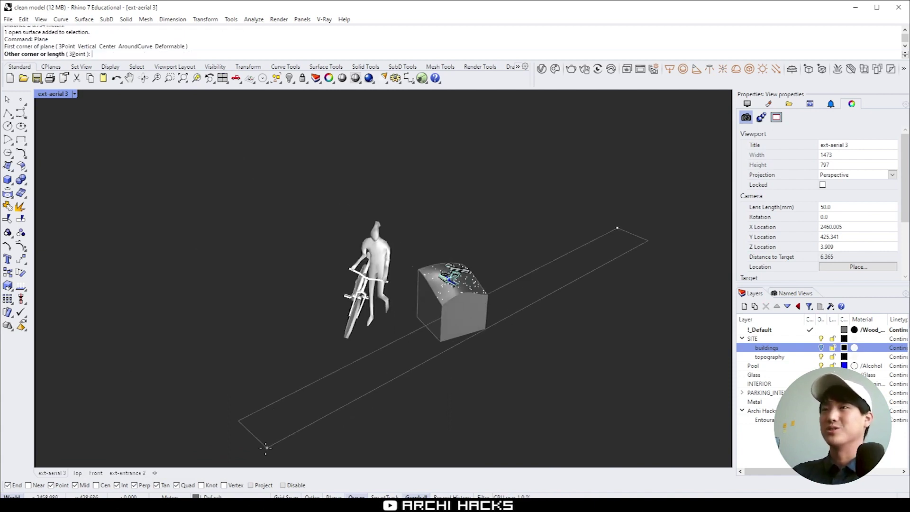
click(127, 297)
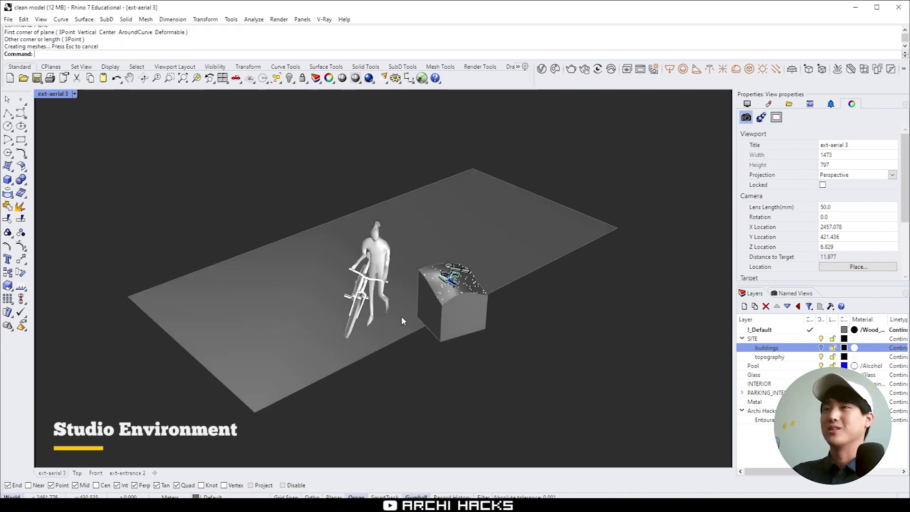
scroll(453, 299, down, 2)
drag(512, 253, 595, 305)
click(587, 231)
Extrude the floor's back edge upward into a backdrop wall.
scroll(510, 255, up, 2)
ctrl+shift+click(503, 257)
text(E)
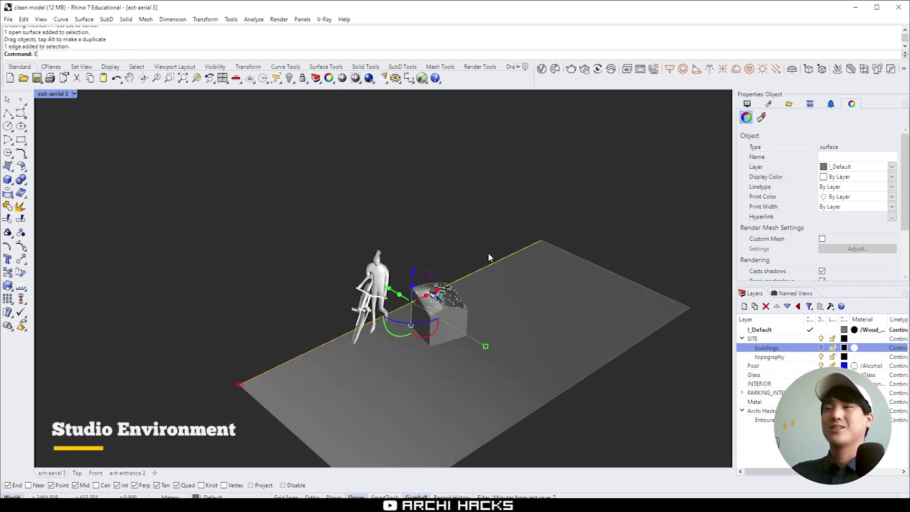
text(xtr)
key(Return)
click(465, 126)
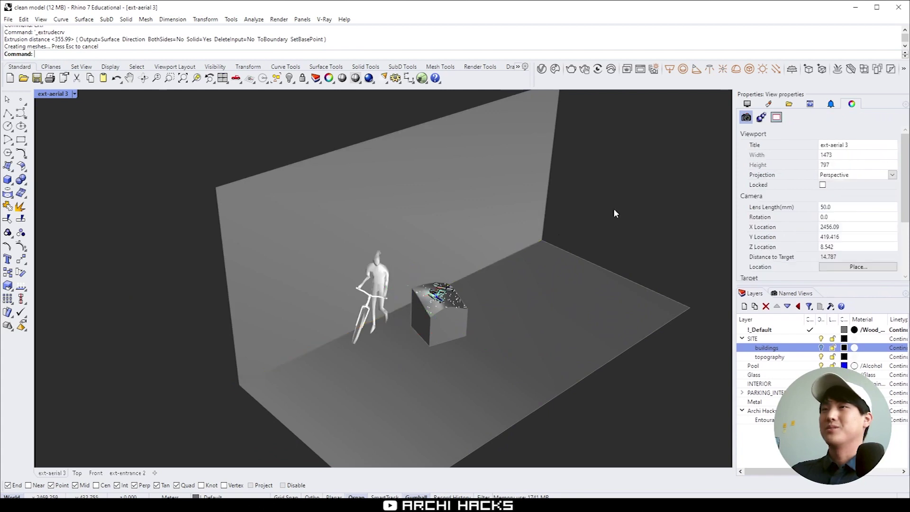
Move the cyclist figure onto the floor plane.
click(374, 308)
drag(374, 308, 390, 369)
key(Escape)
scroll(405, 306, up, 3)
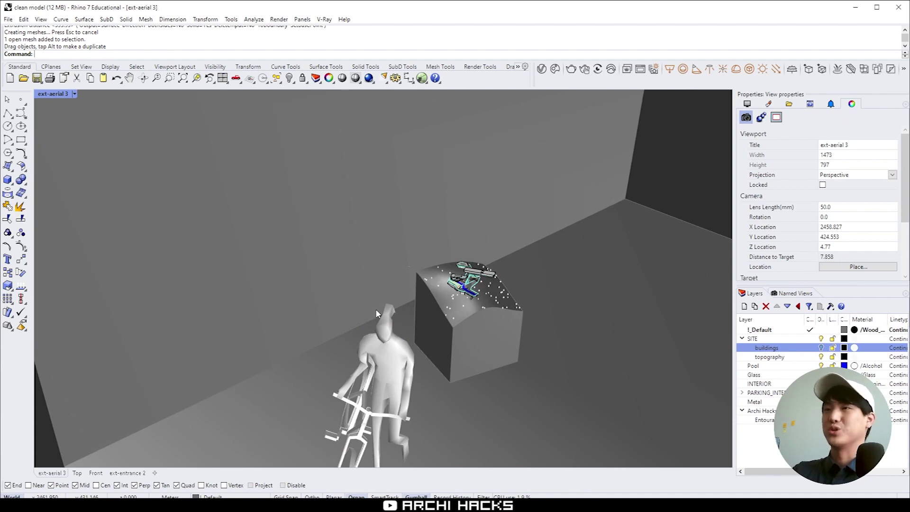
Check the wall's vertical edge and start an interactive V-Ray render.
ctrl+shift+click(627, 185)
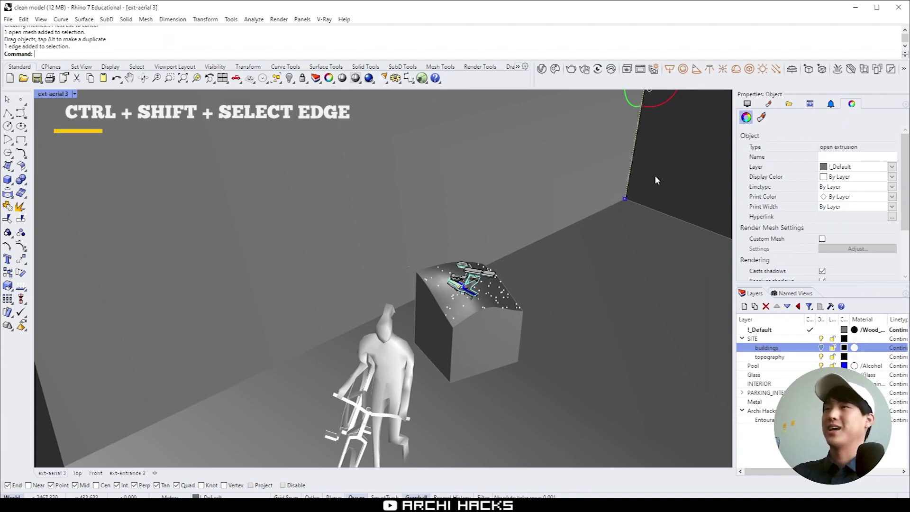
key(Escape)
scroll(497, 337, up, 2)
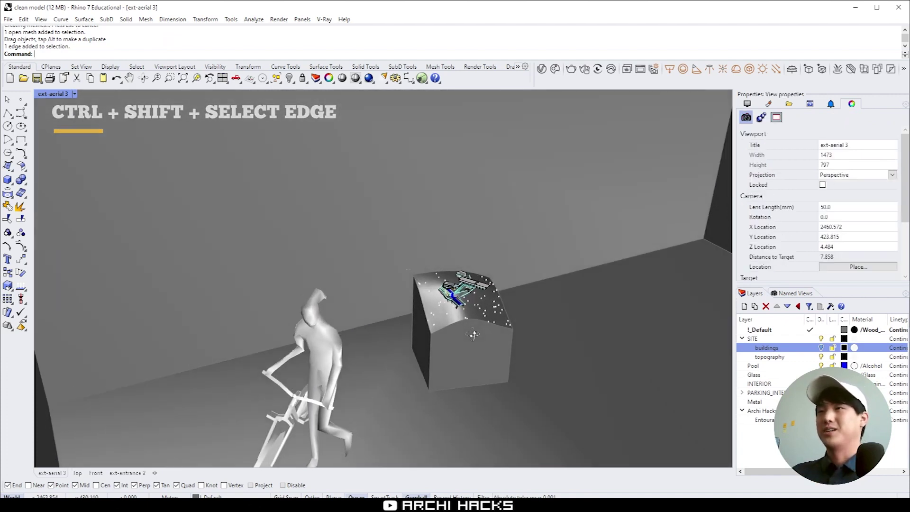
scroll(477, 302, up, 5)
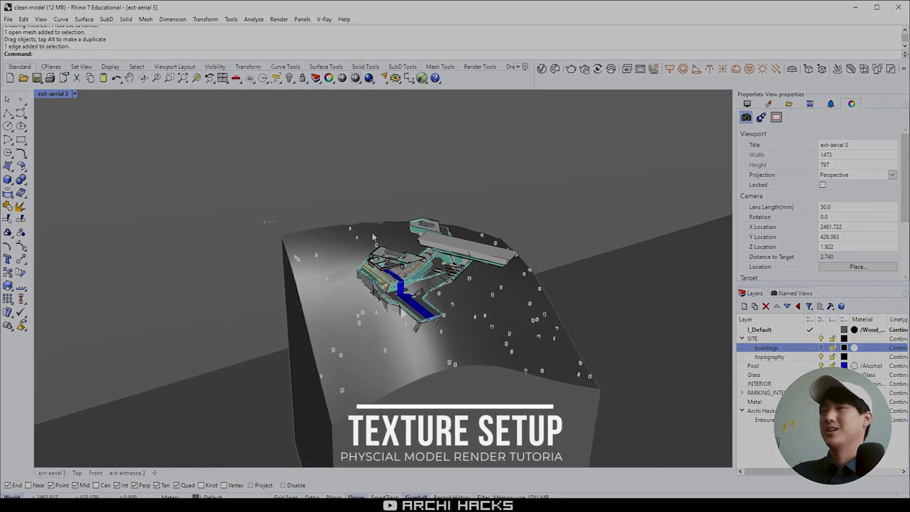
click(584, 69)
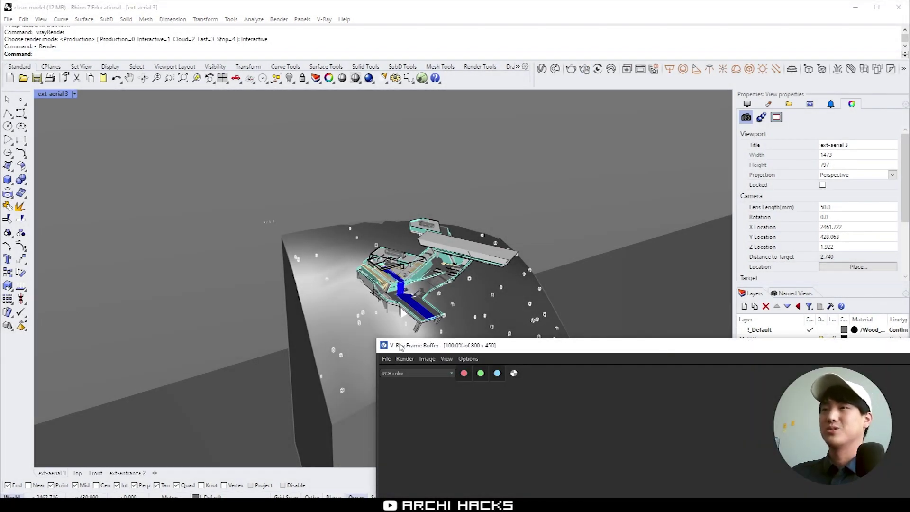
Bring the Frame Buffer into view, select the backdrop wall, then select everything.
drag(377, 340, 546, 160)
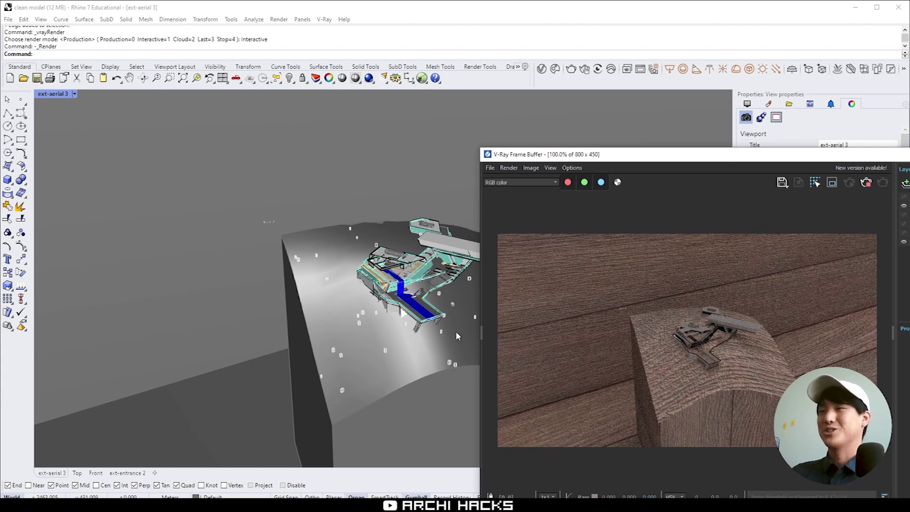
click(178, 347)
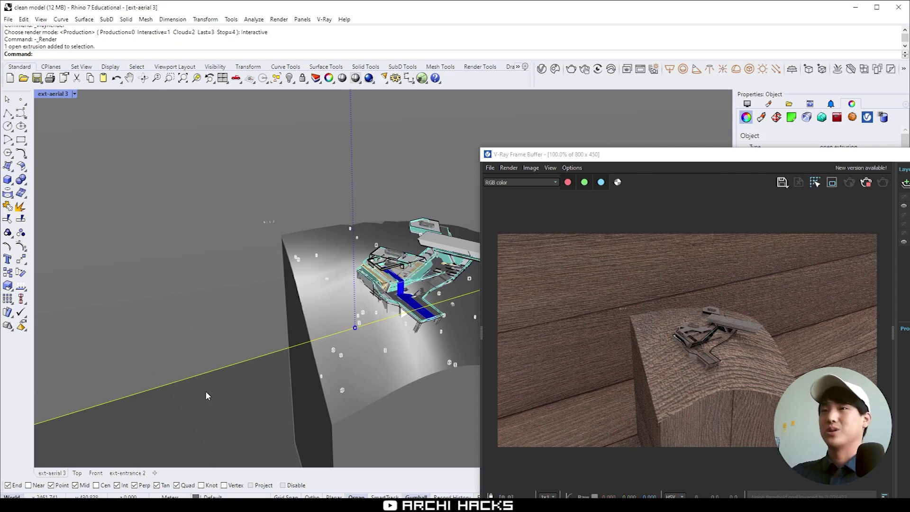
key(ctrl+a)
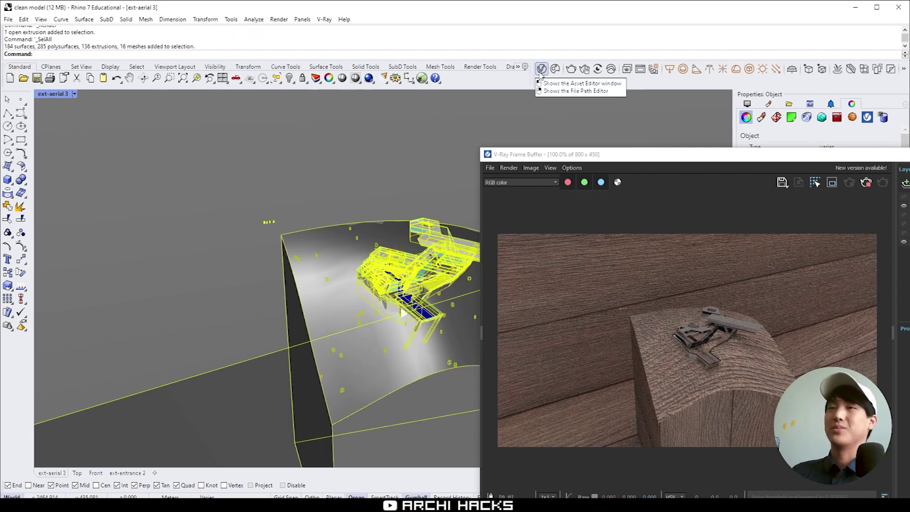
Add Plywood A 50cm from Wood & Laminate and apply it to all selected objects.
click(541, 69)
drag(137, 352, 97, 189)
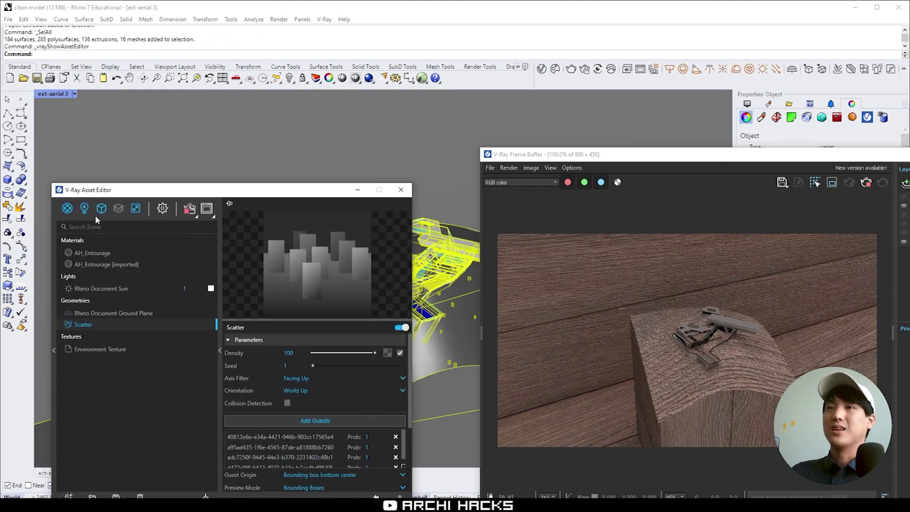
click(68, 495)
click(83, 394)
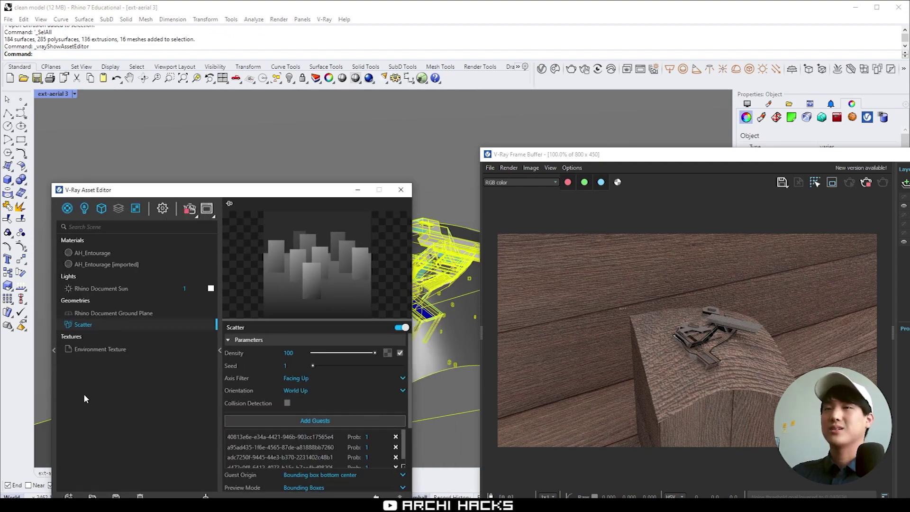
click(56, 381)
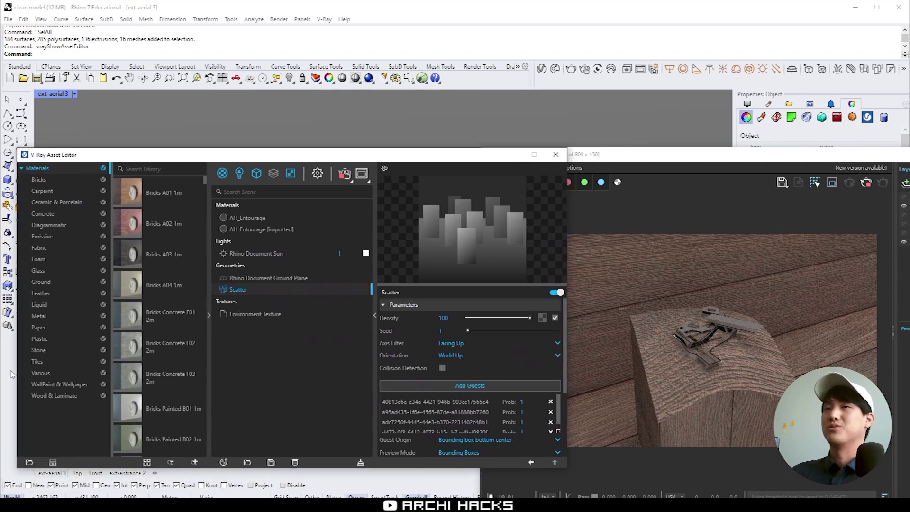
click(56, 396)
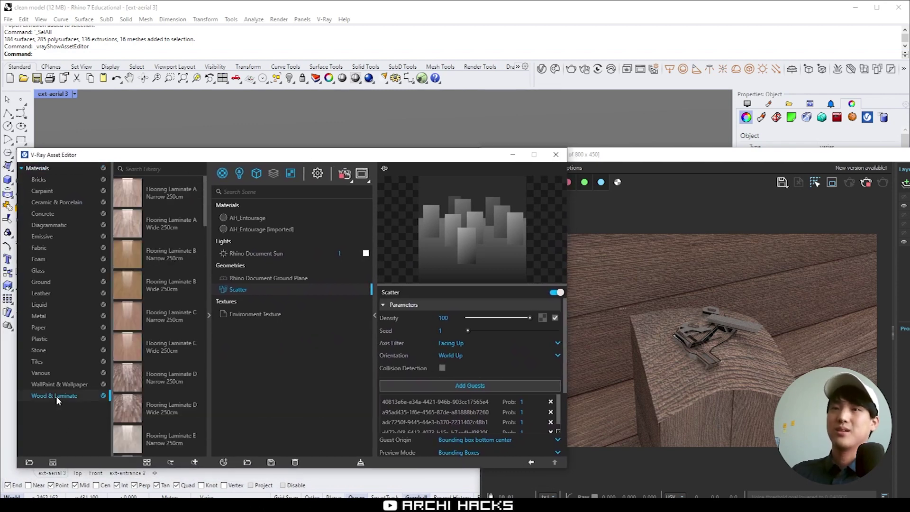
scroll(175, 377, down, 15)
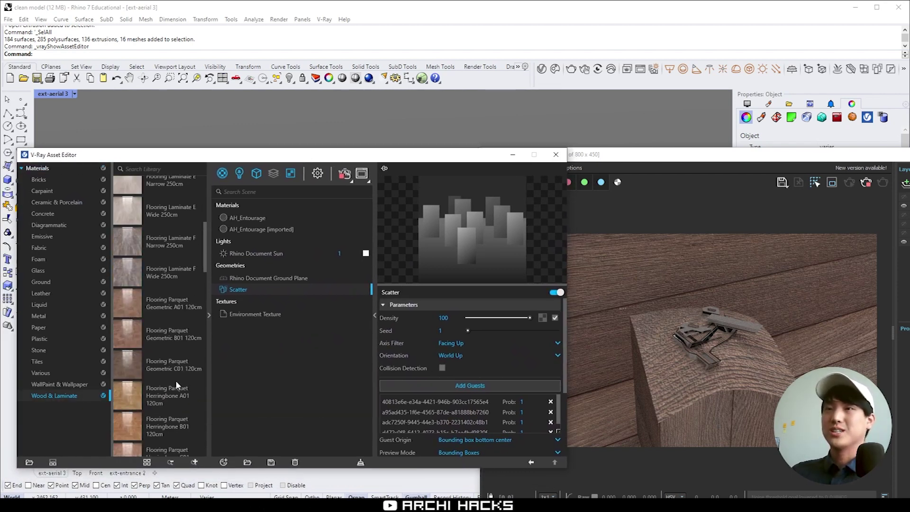
scroll(168, 372, down, 3)
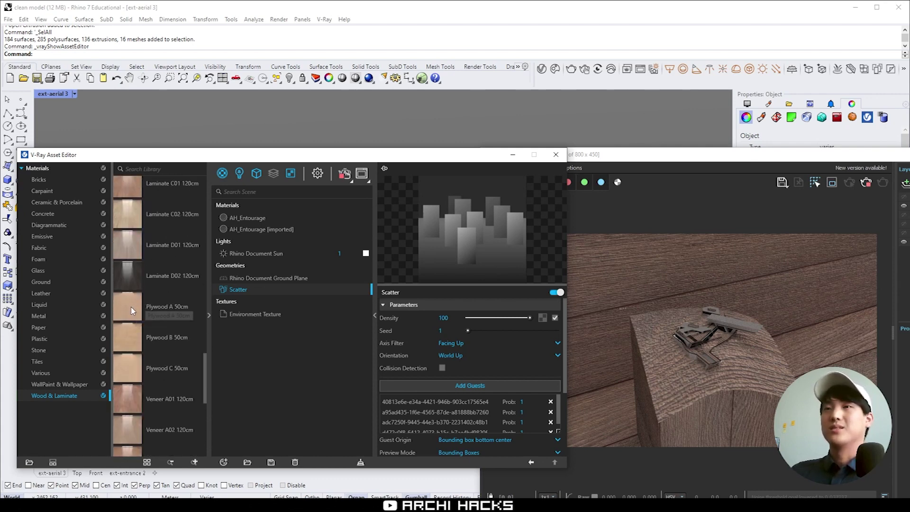
drag(133, 309, 278, 353)
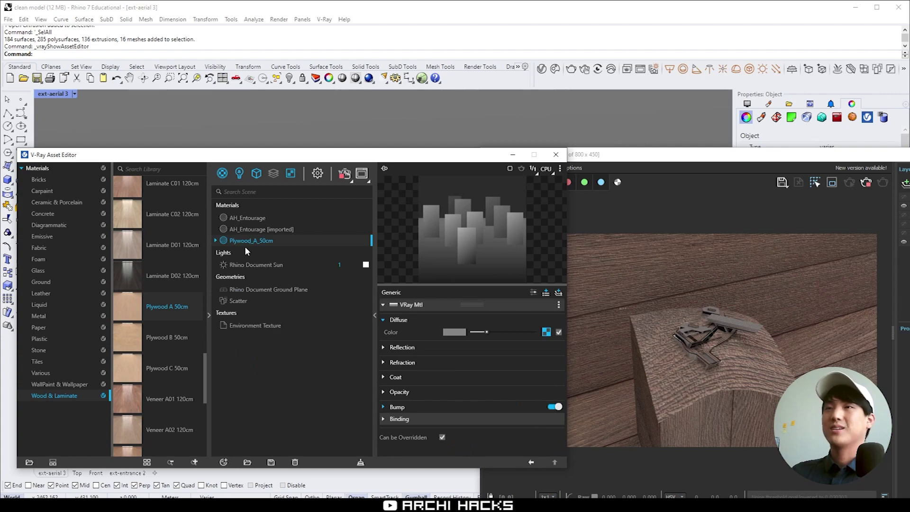
right_click(248, 242)
click(279, 264)
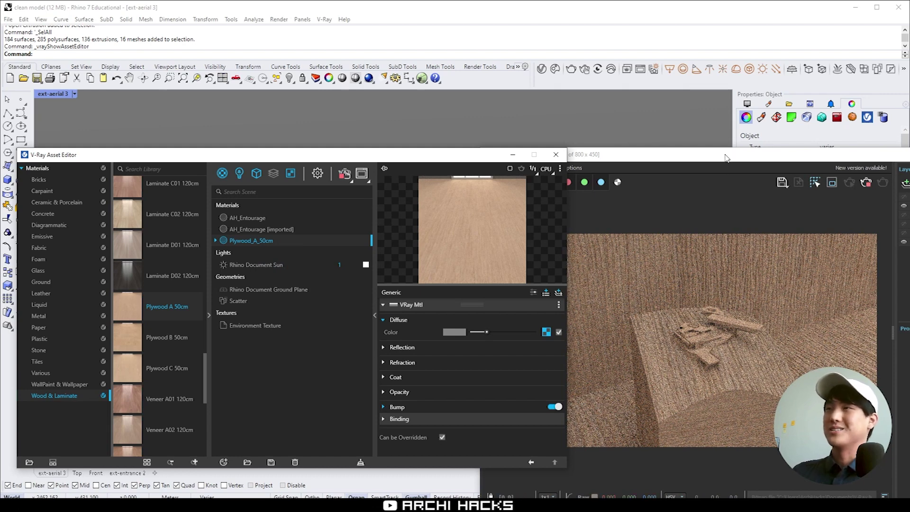
drag(726, 157, 801, 254)
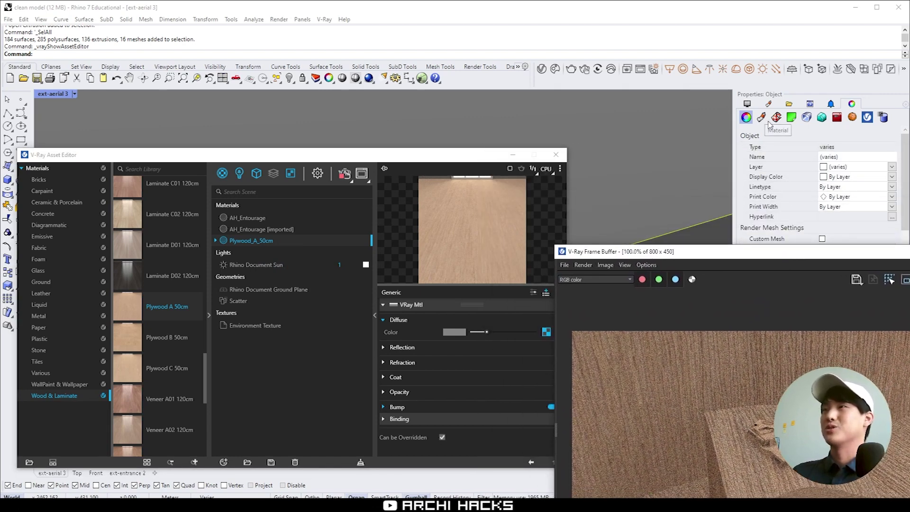
Start V-Ray box texture mapping on the selected objects.
click(851, 105)
click(776, 119)
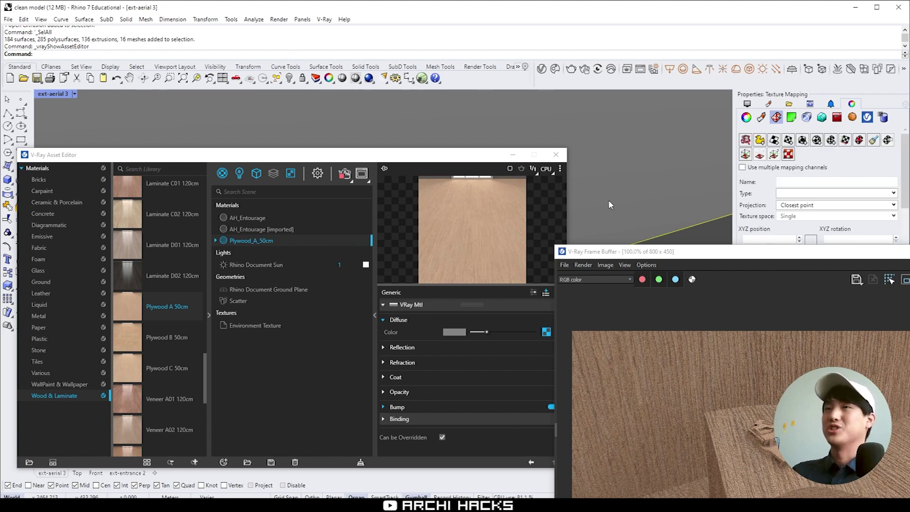
click(801, 140)
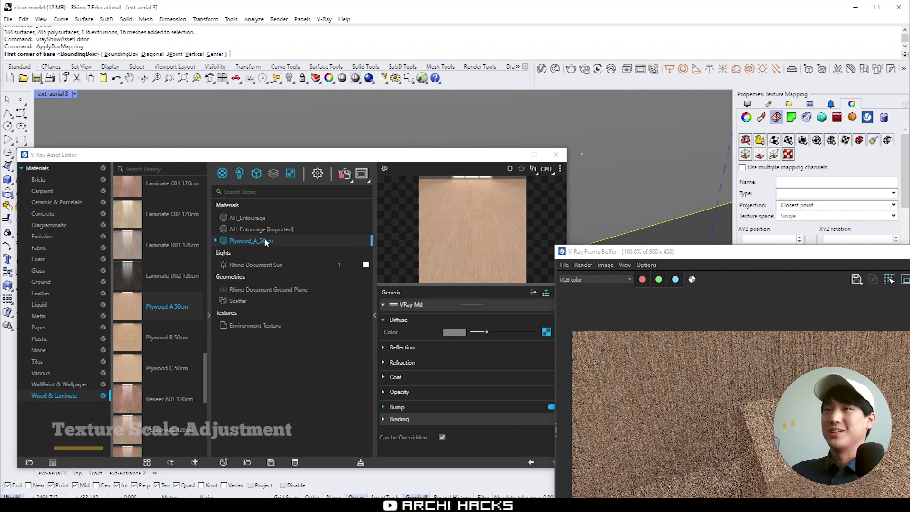
click(297, 241)
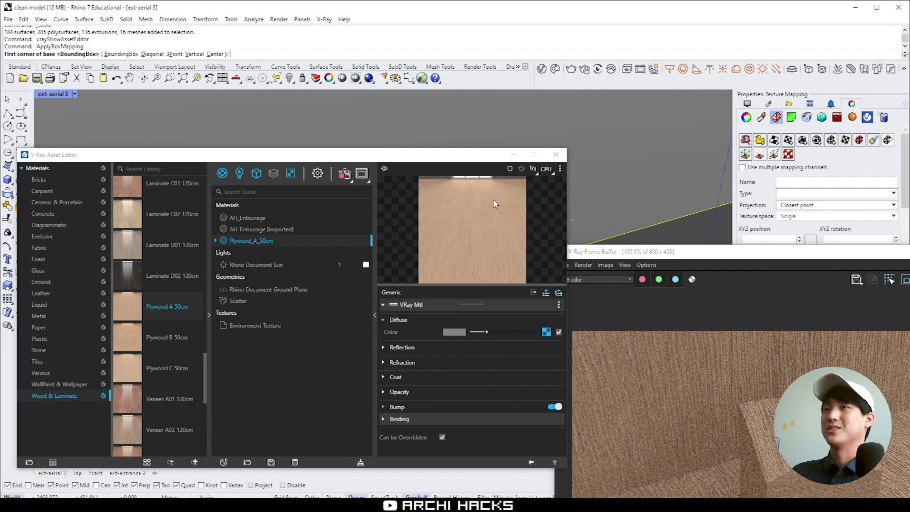
Define the mapping box at 50cm length, width and height and confirm it.
text(near)
key(Return)
click(649, 226)
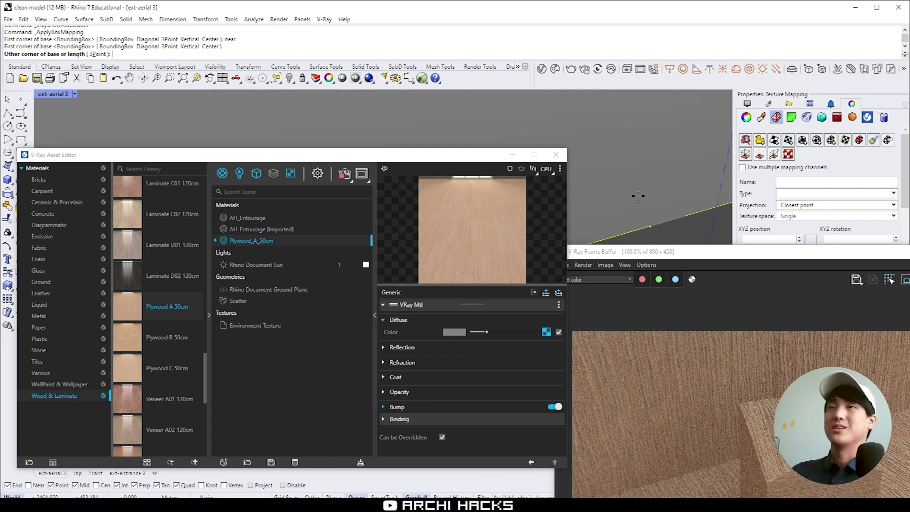
text(50cm)
key(Return)
text(50cm)
key(Return)
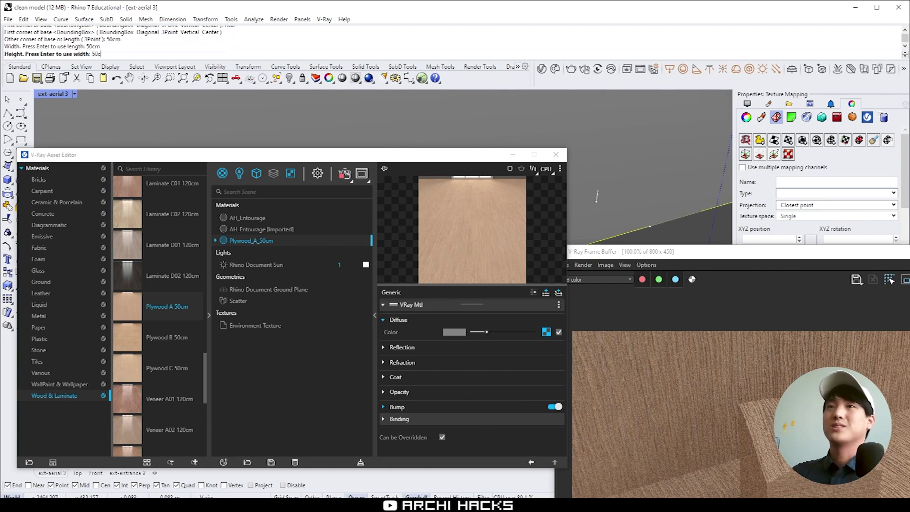
text(50cm)
key(Return)
key(Return)
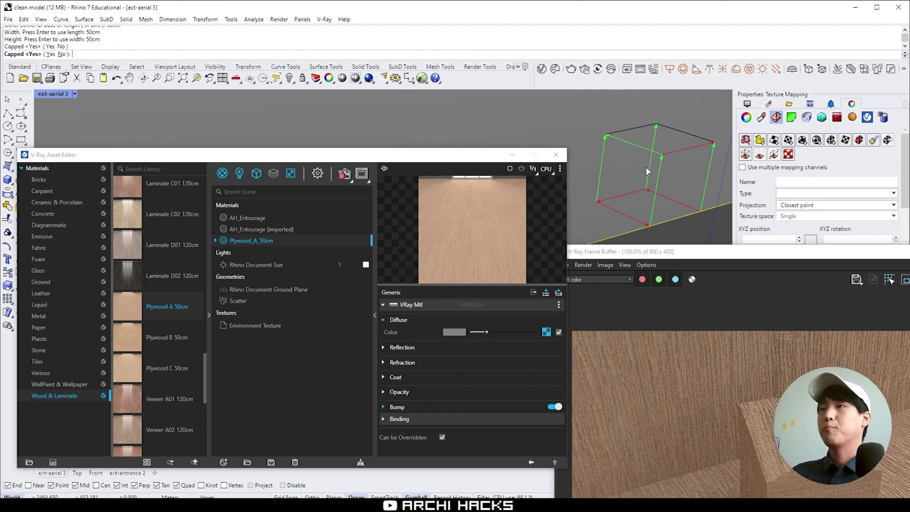
key(Return)
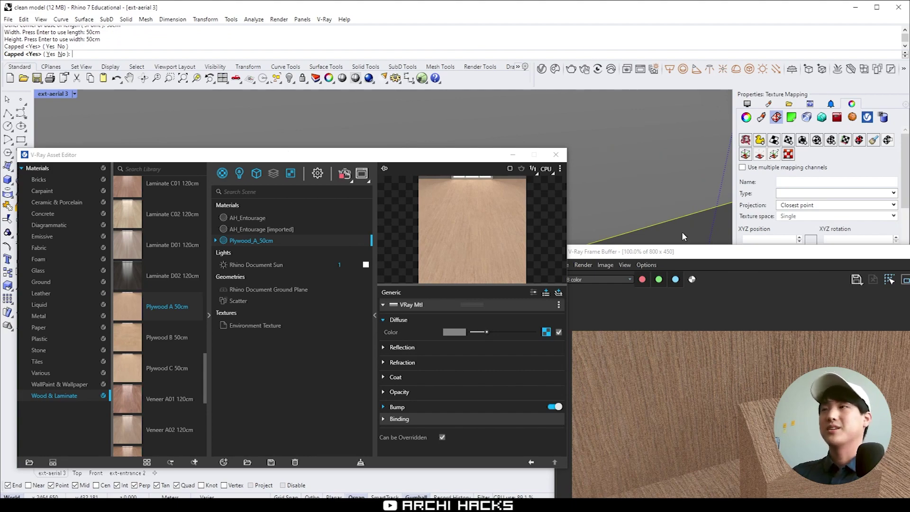
Review the finer plywood grain in the Frame Buffer render.
click(693, 334)
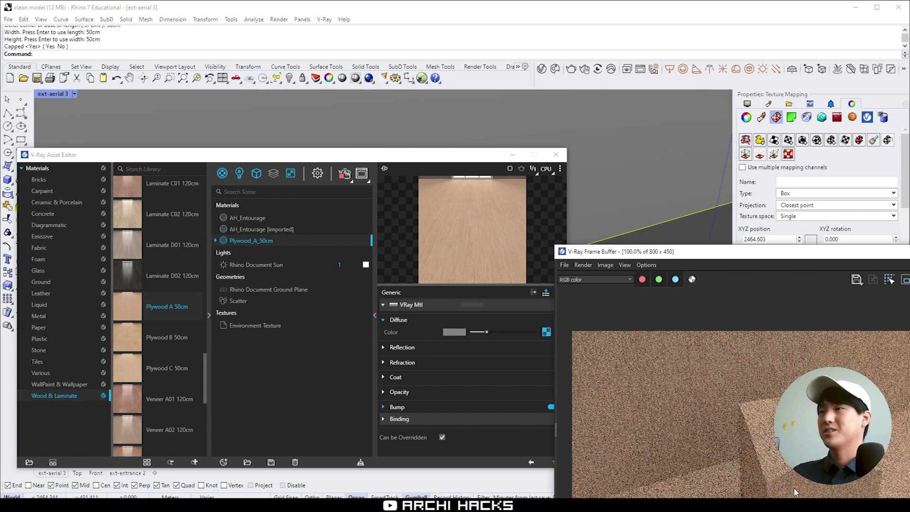
scroll(825, 446, up, 1)
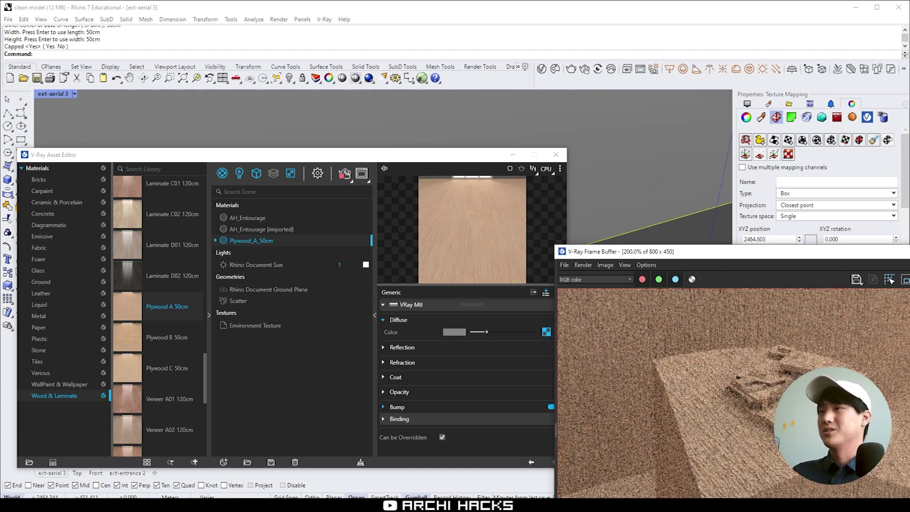
scroll(825, 446, up, 1)
scroll(825, 446, down, 2)
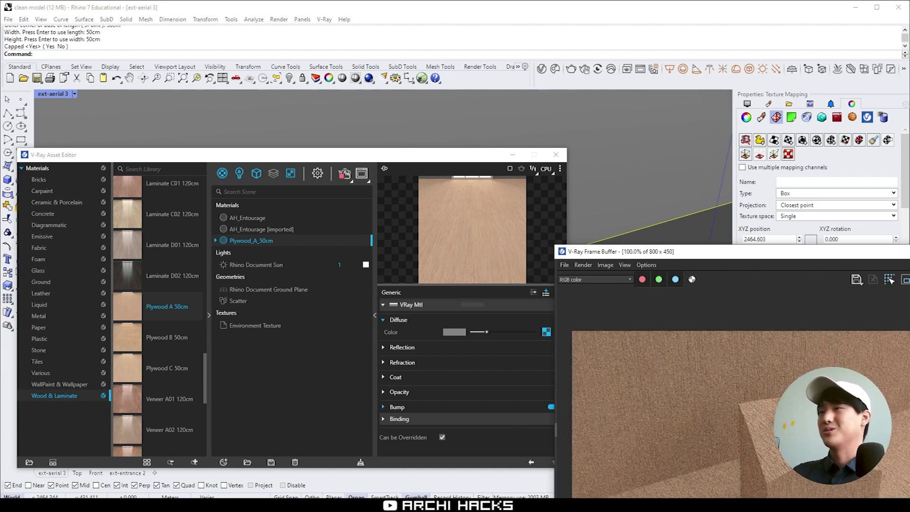
drag(392, 157, 396, 263)
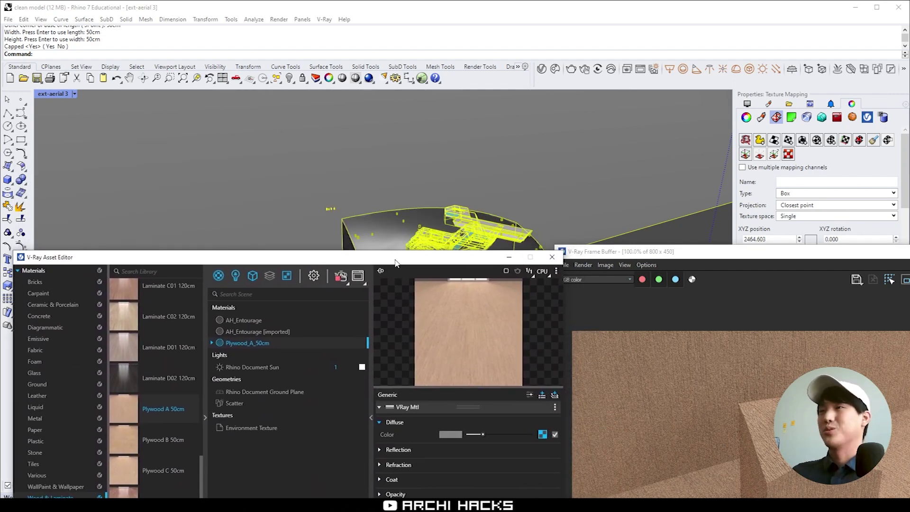
Add Concrete Flooring H01 from the Concrete library and apply it to a model surface.
click(629, 174)
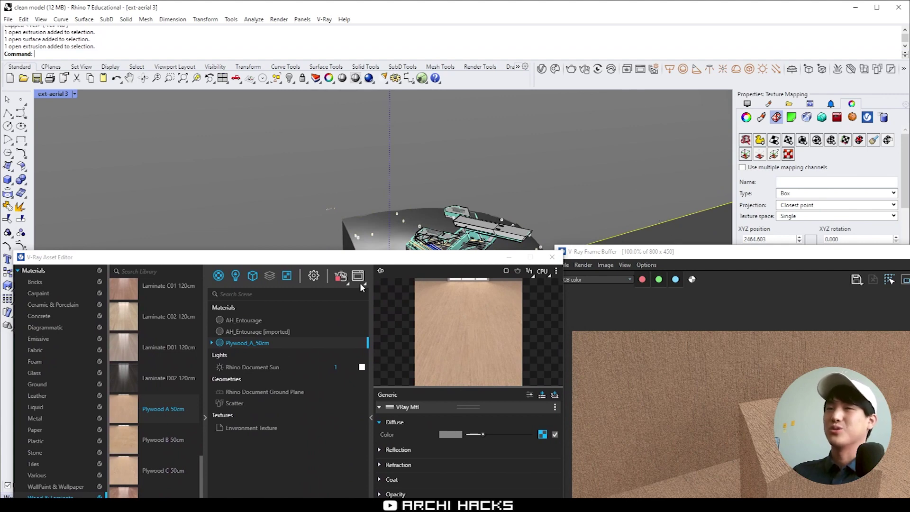
click(42, 292)
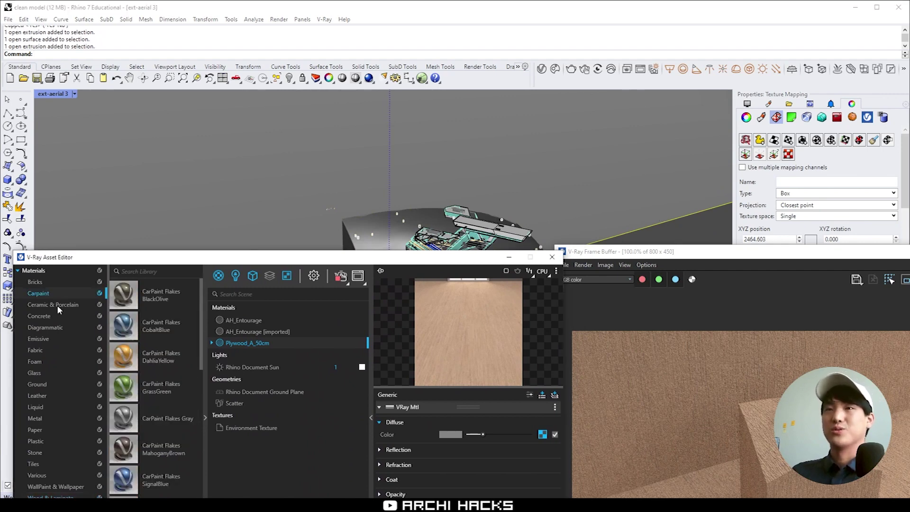
click(57, 305)
click(45, 315)
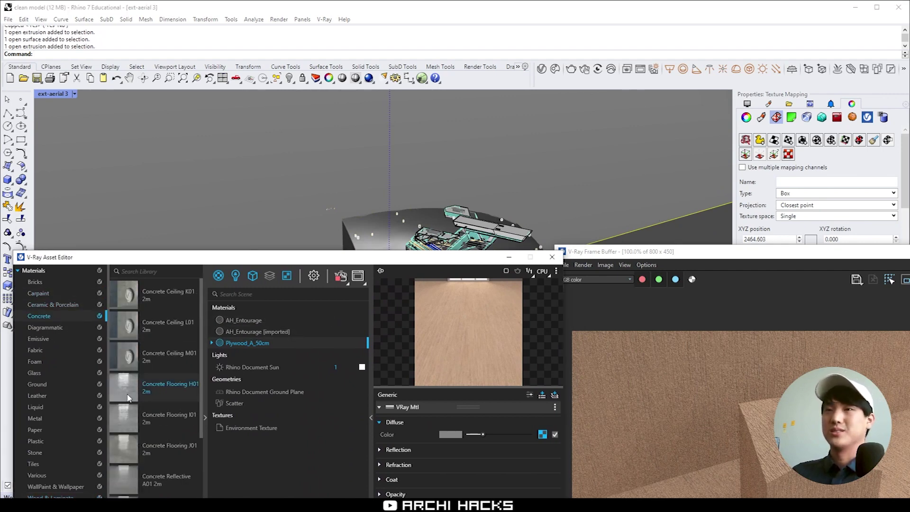
drag(126, 397, 339, 488)
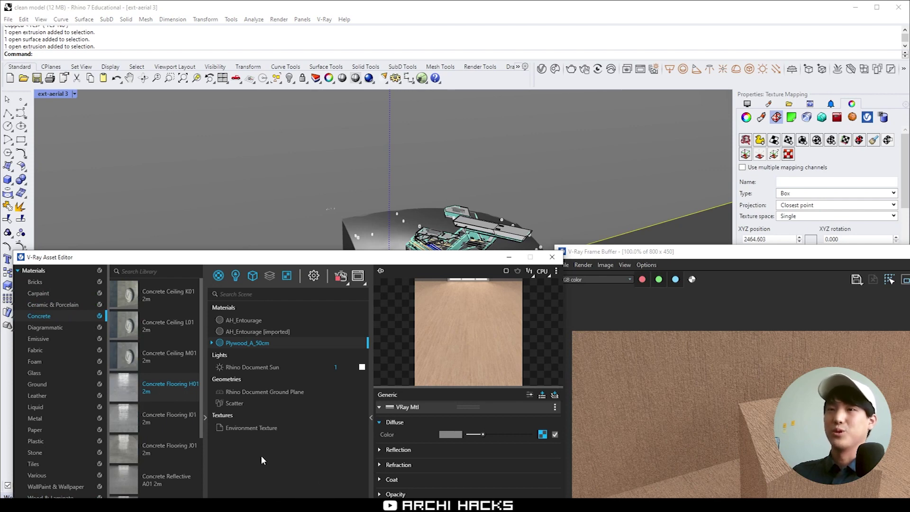
drag(259, 343, 238, 342)
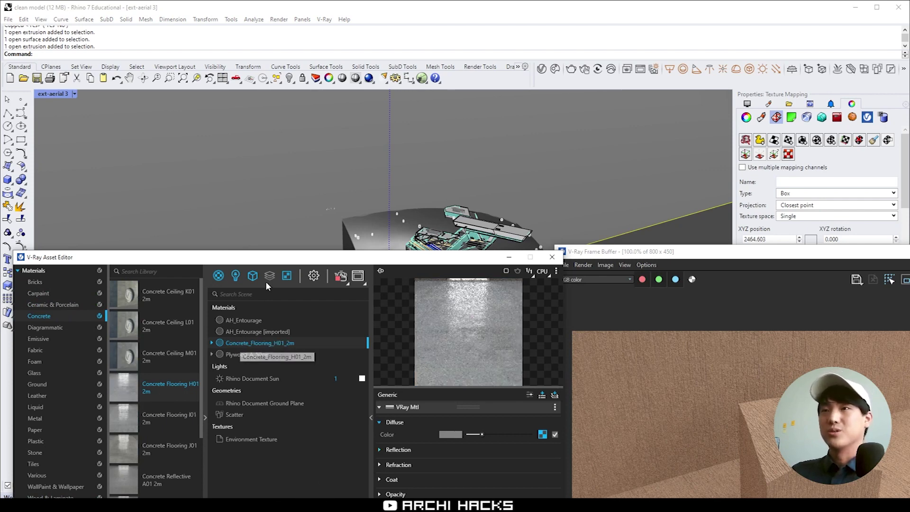
click(688, 229)
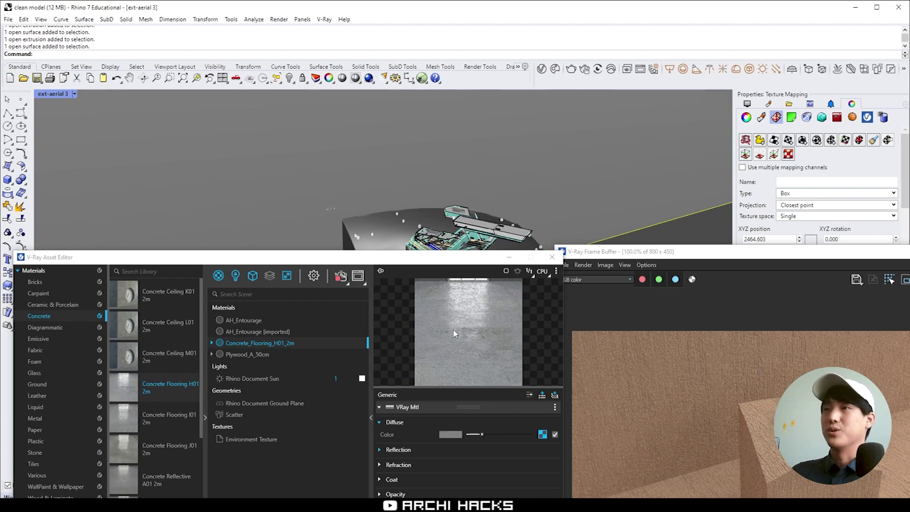
right_click(265, 342)
click(309, 361)
Apply Concrete Simple A01 to another surface and orbit closer to the model.
click(599, 175)
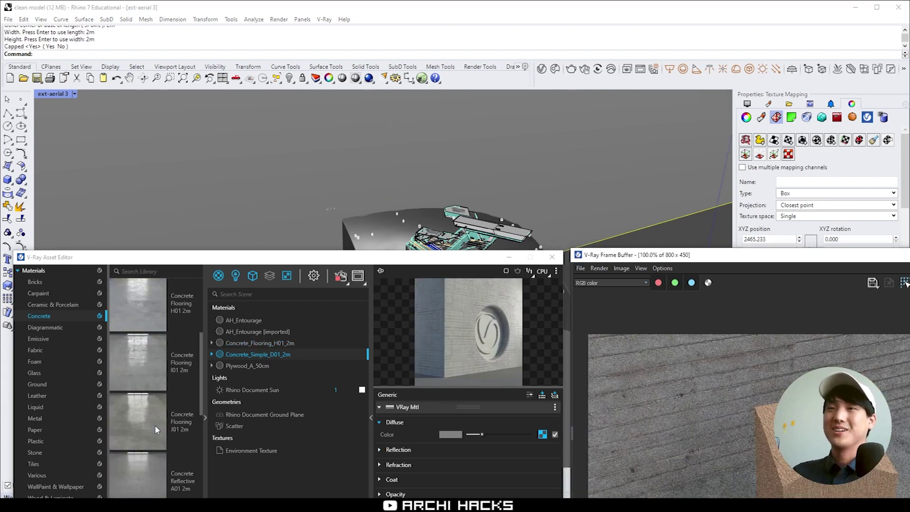
scroll(155, 423, down, 3)
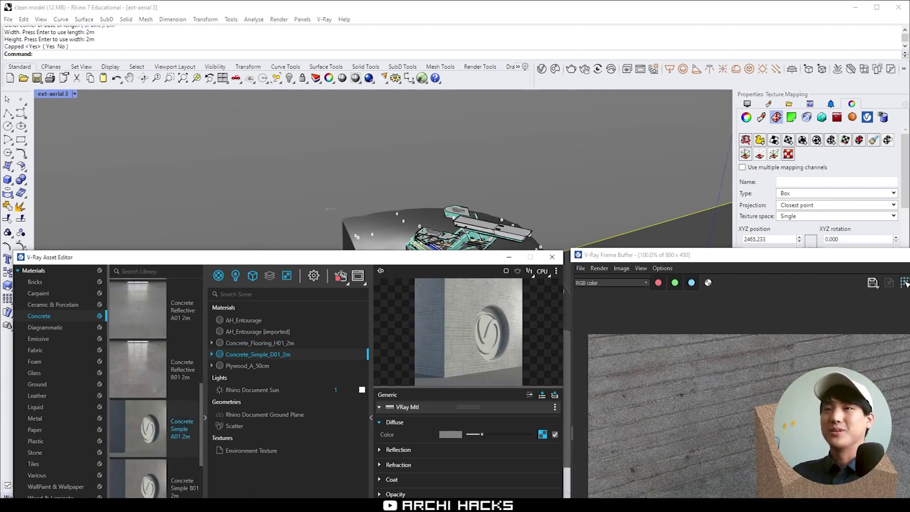
drag(272, 358, 272, 357)
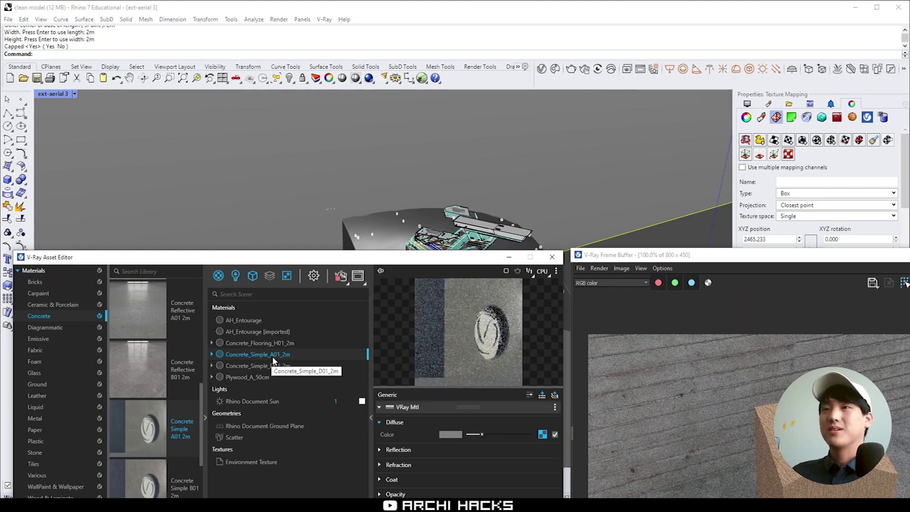
right_click(273, 356)
click(316, 375)
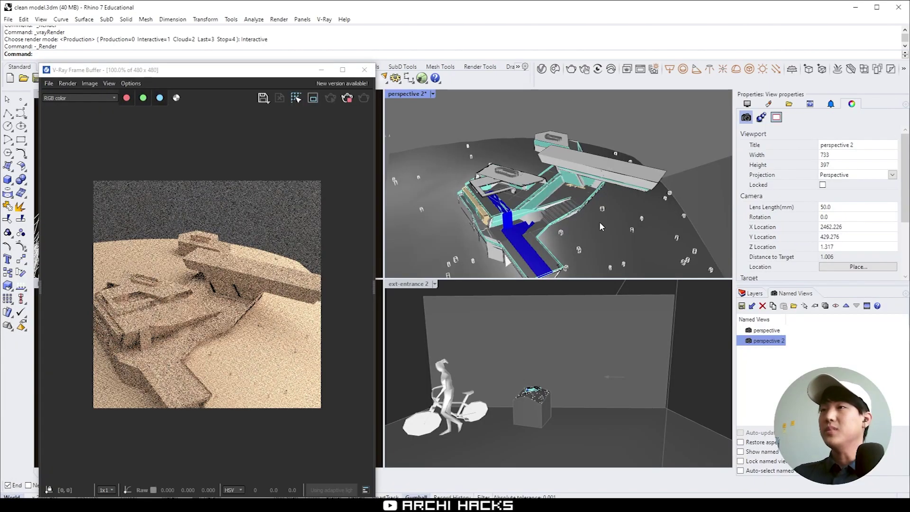
right_drag(599, 221, 568, 224)
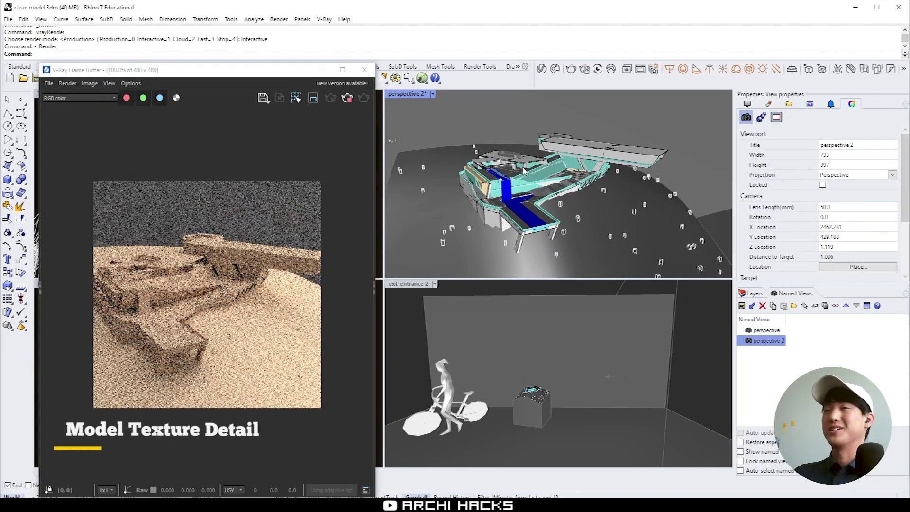
scroll(546, 178, up, 5)
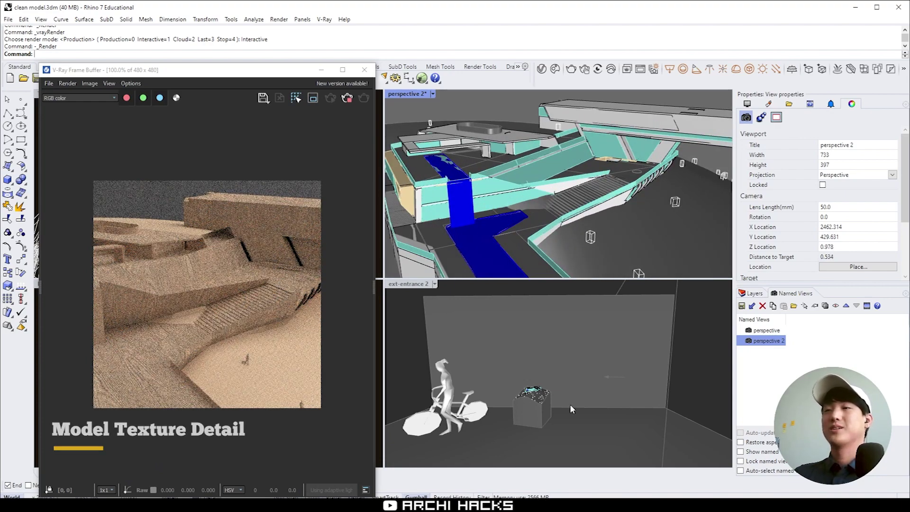
Add the Liquid > Alcohol material to the V-Ray scene materials.
click(574, 504)
drag(575, 467, 465, 131)
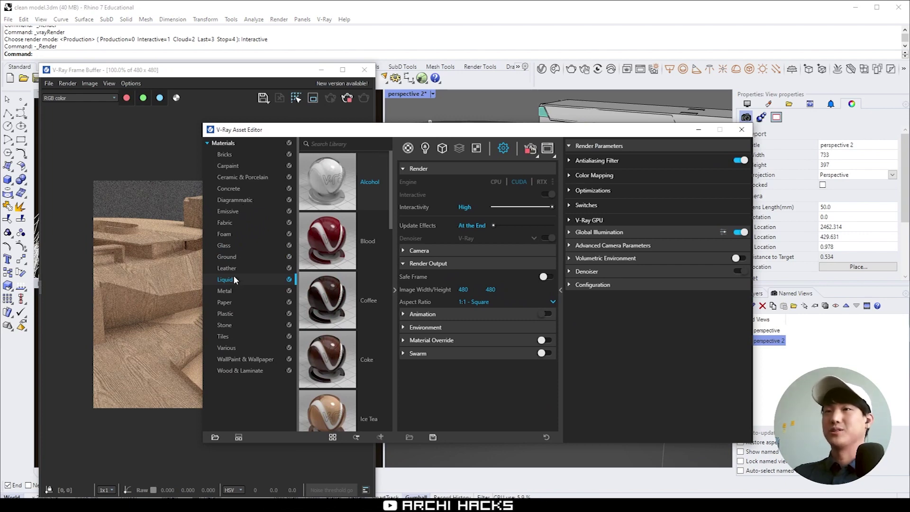
drag(348, 178, 453, 209)
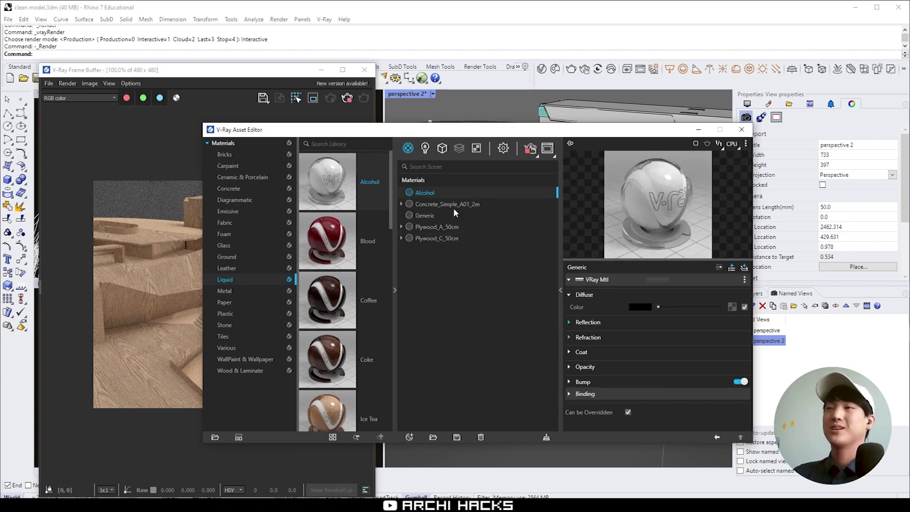
right_click(431, 195)
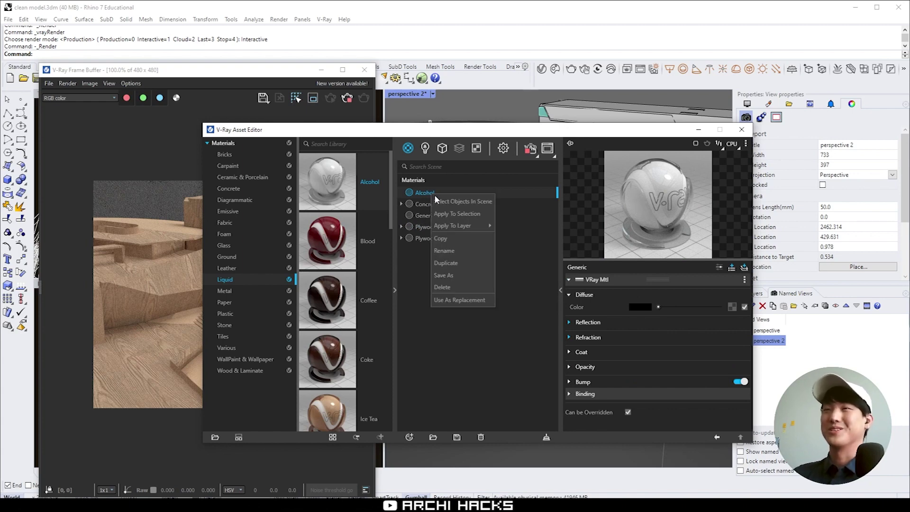
mouse_move(469, 225)
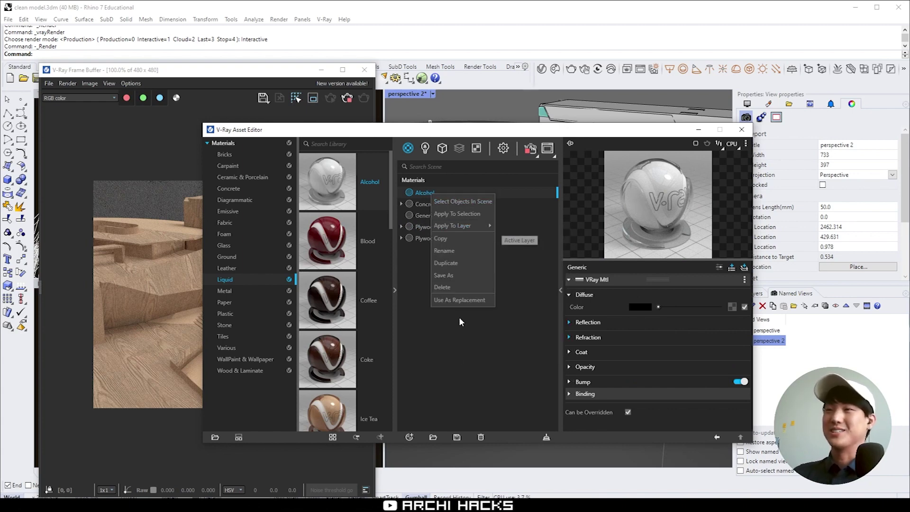
Select all objects on the Pool and Glass layers from the Layers panel.
click(822, 393)
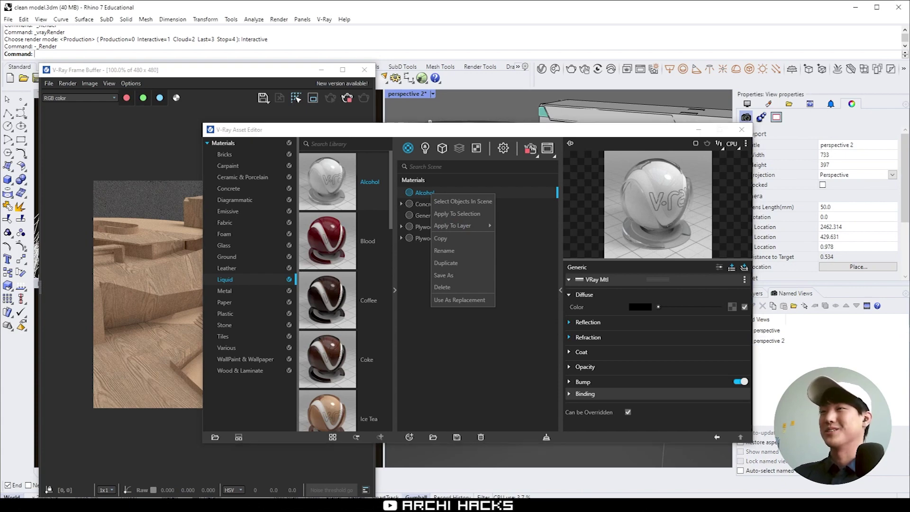
click(758, 295)
drag(584, 131, 459, 225)
right_click(759, 370)
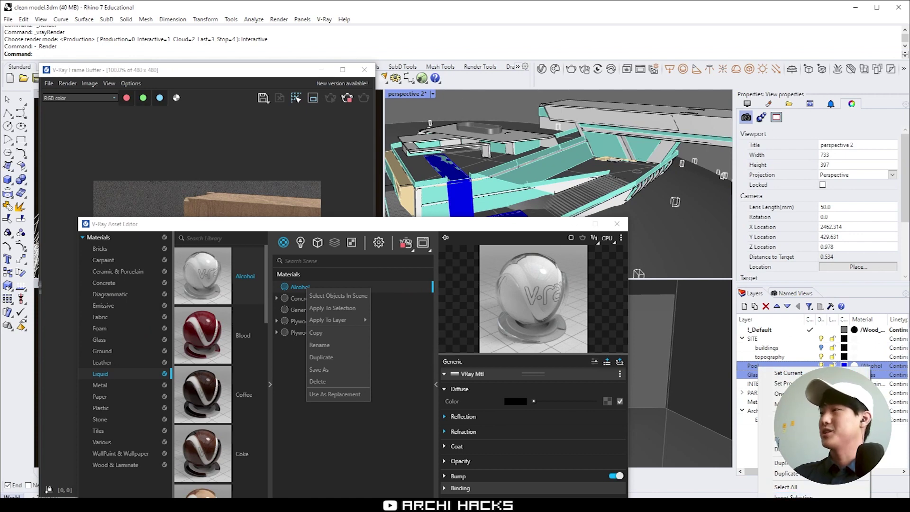
click(797, 507)
Apply the Alcohol material to the selected pool and glass objects.
drag(421, 228, 504, 177)
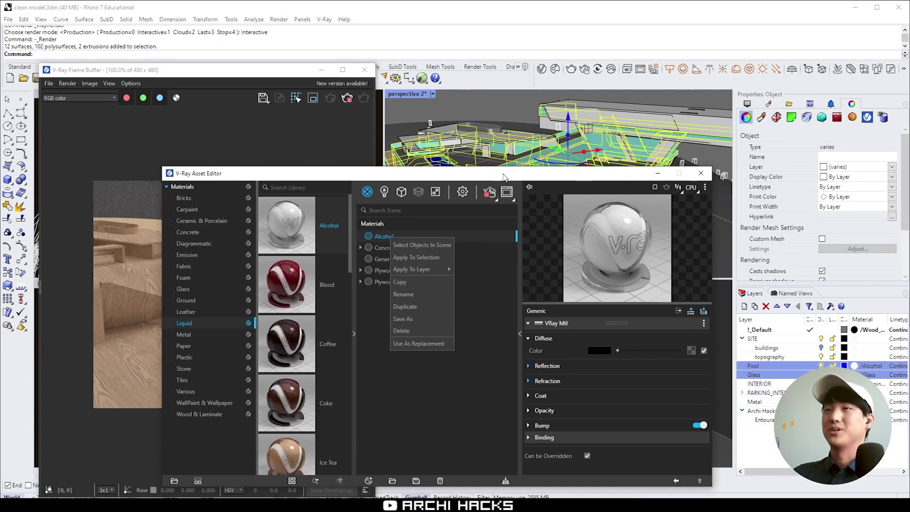
click(417, 258)
drag(449, 178, 656, 138)
click(157, 275)
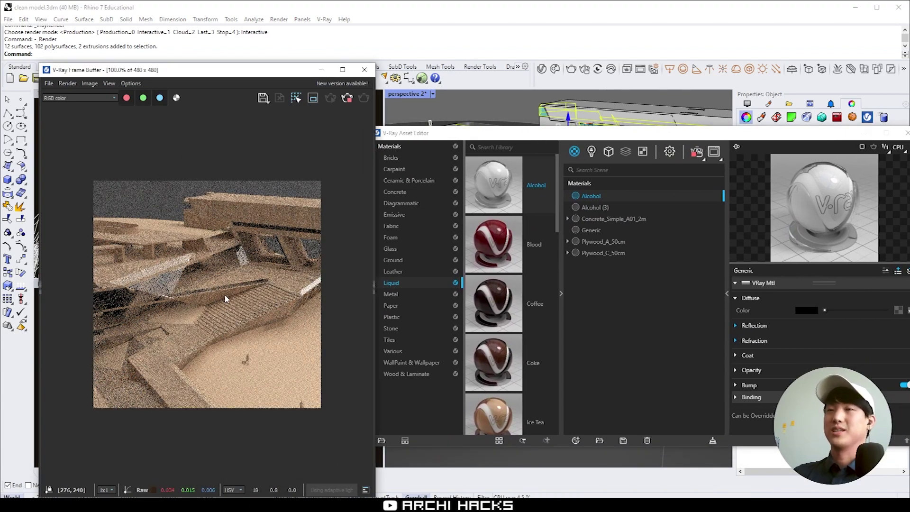
drag(536, 137, 549, 188)
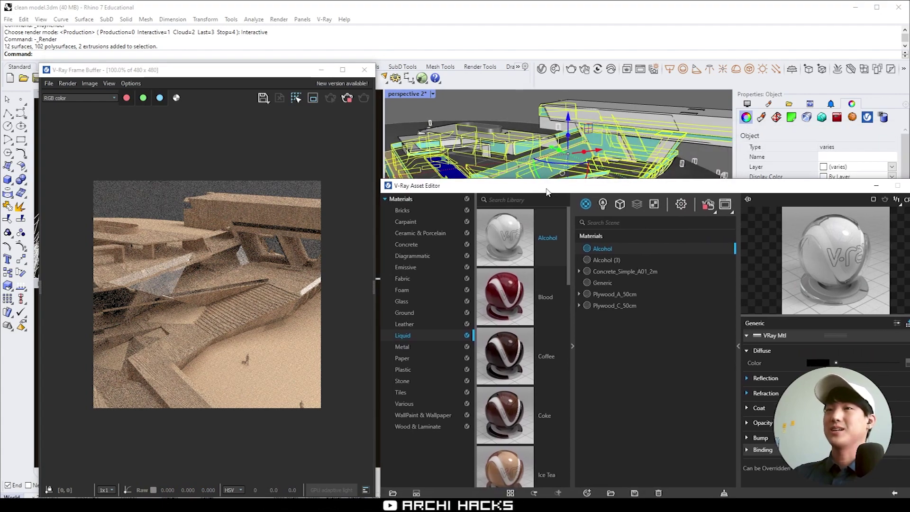
right_drag(571, 127, 596, 165)
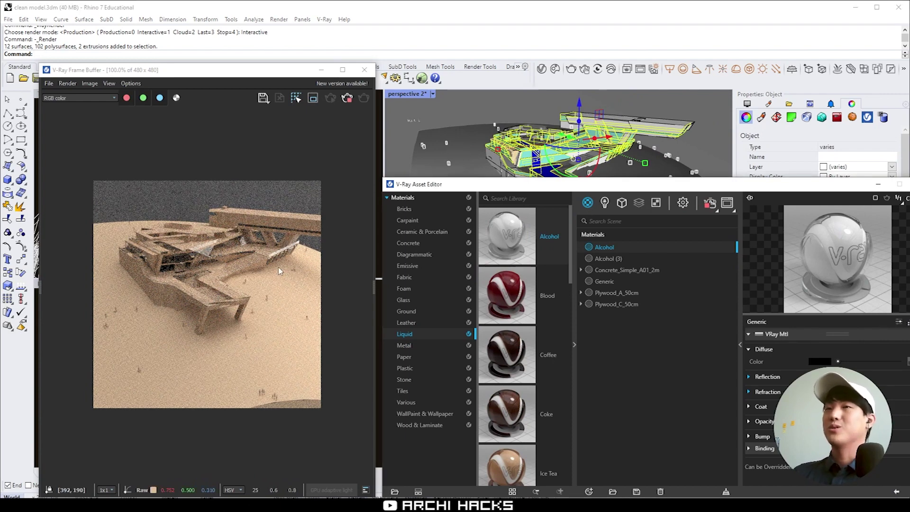
Look through the Alcohol and Plywood_C_50cm materials, then select the Generic material.
click(291, 360)
click(615, 259)
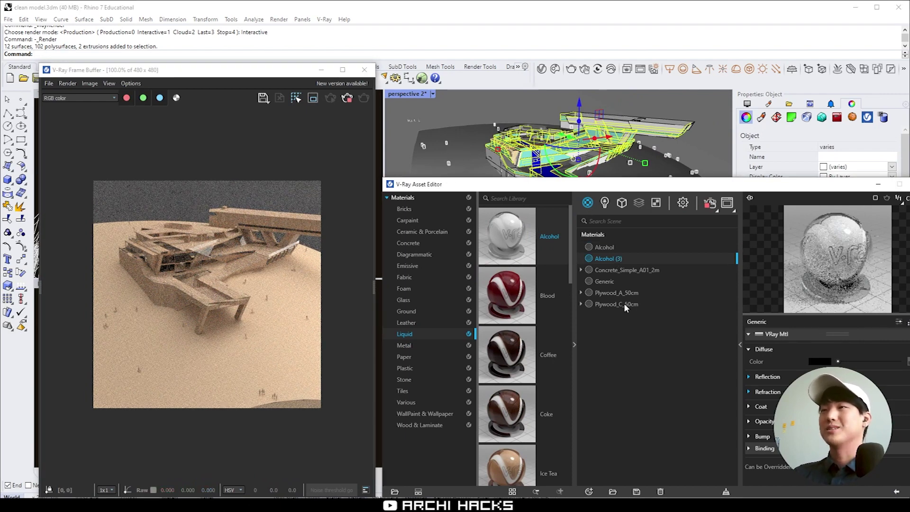
click(622, 304)
click(620, 281)
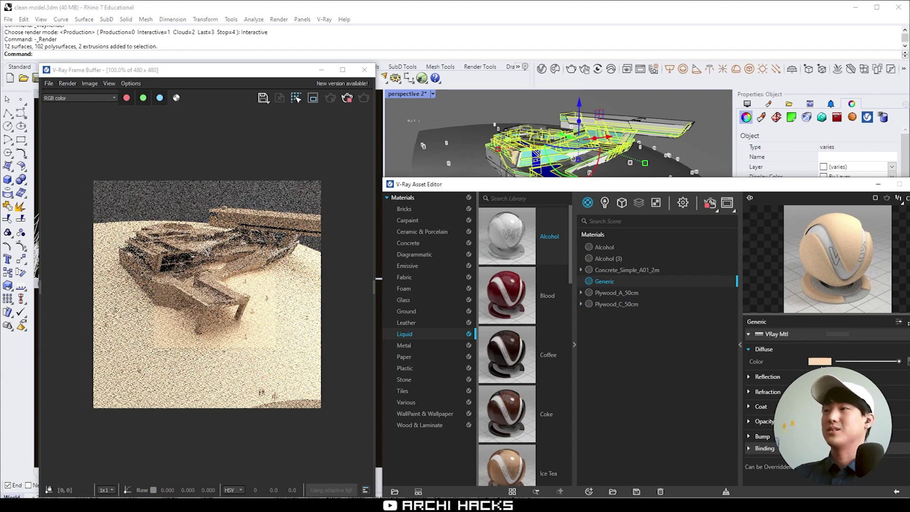
Change the Generic material's diffuse colour from peach to a light grey of 0.71.
click(827, 361)
drag(458, 345, 420, 312)
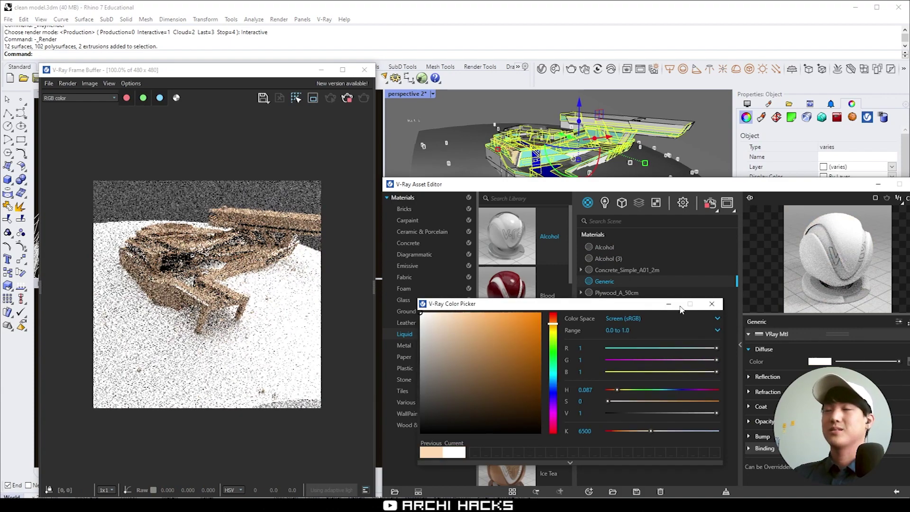
mouse_move(462, 342)
mouse_down()
mouse_move(418, 330)
mouse_move(414, 348)
mouse_up()
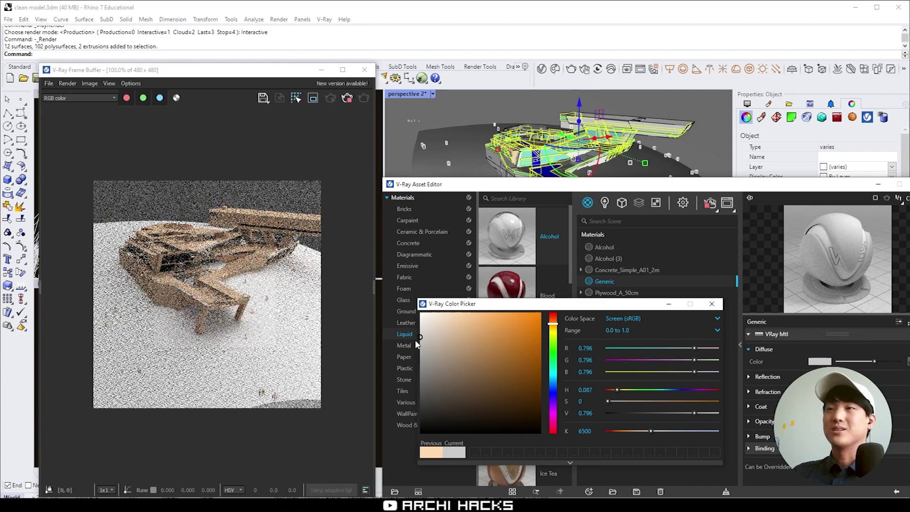
drag(420, 348, 418, 340)
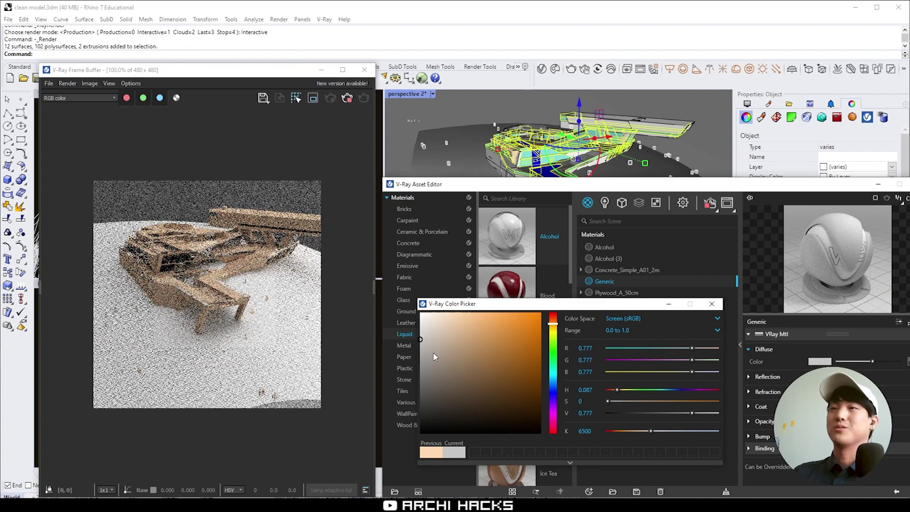
mouse_move(420, 350)
mouse_down()
mouse_move(414, 355)
mouse_move(416, 347)
mouse_up()
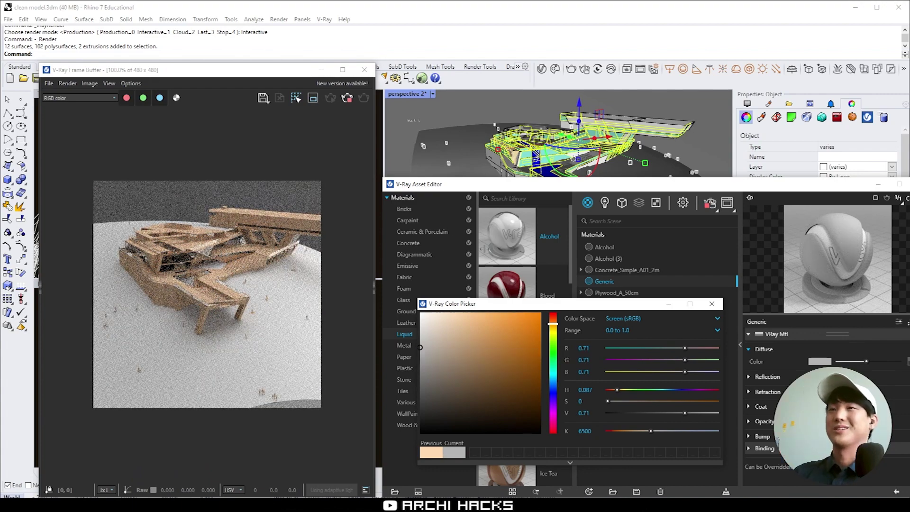
click(711, 304)
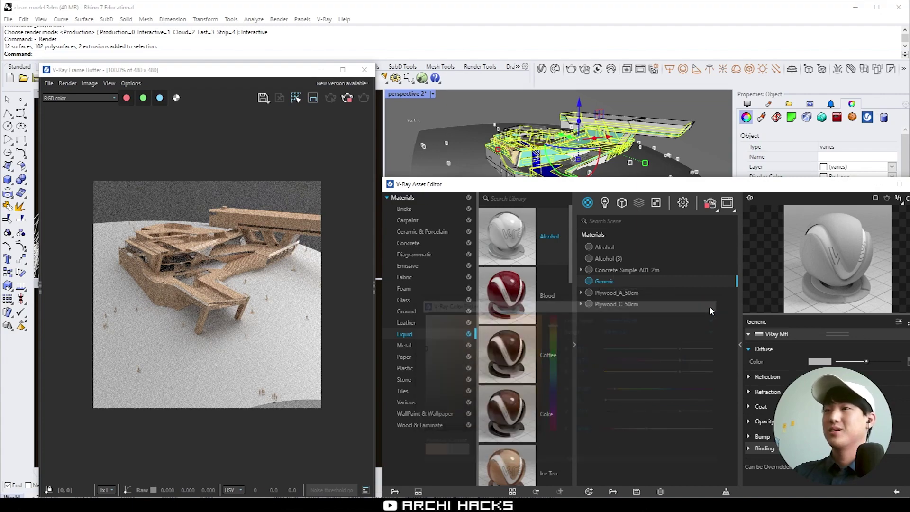
mouse_move(596, 157)
right_down()
mouse_move(592, 169)
mouse_move(588, 152)
right_up()
Zoom, pan and orbit the Perspective view to frame the whole podium and wooden model.
scroll(592, 166, down, 5)
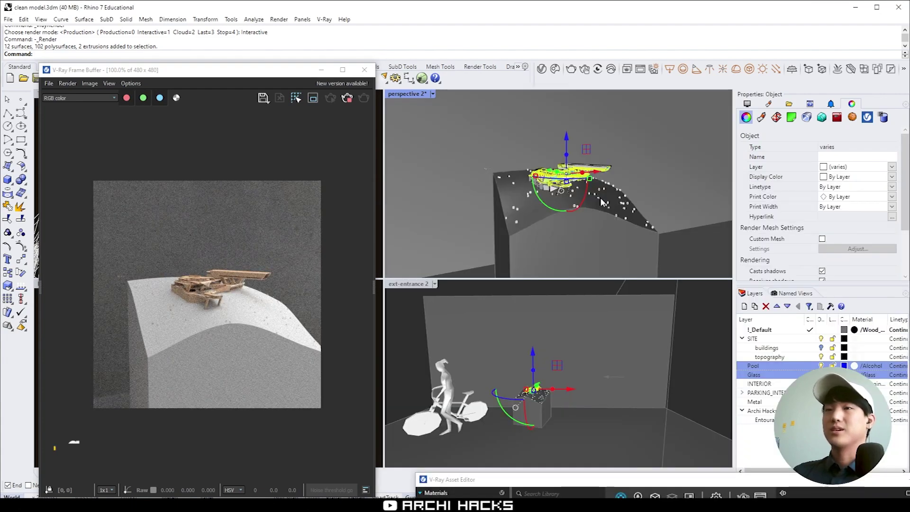
scroll(604, 201, up, 1)
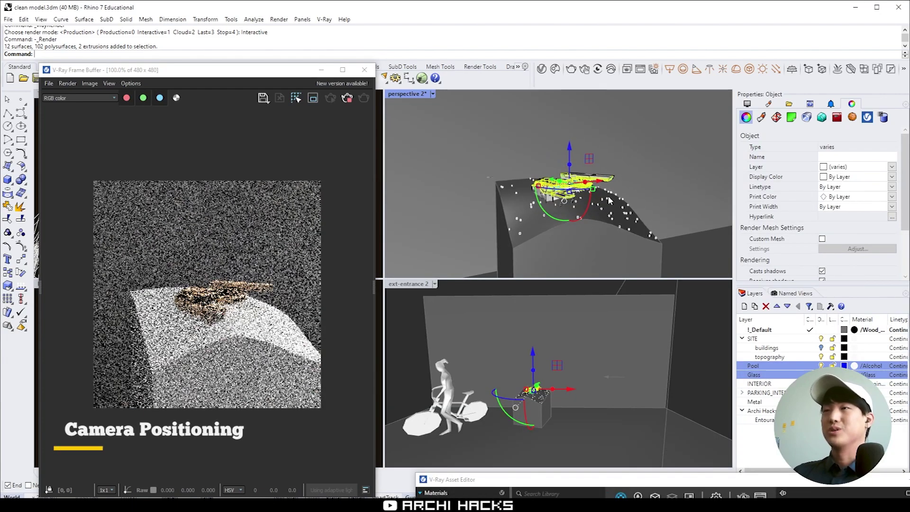
scroll(612, 200, up, 1)
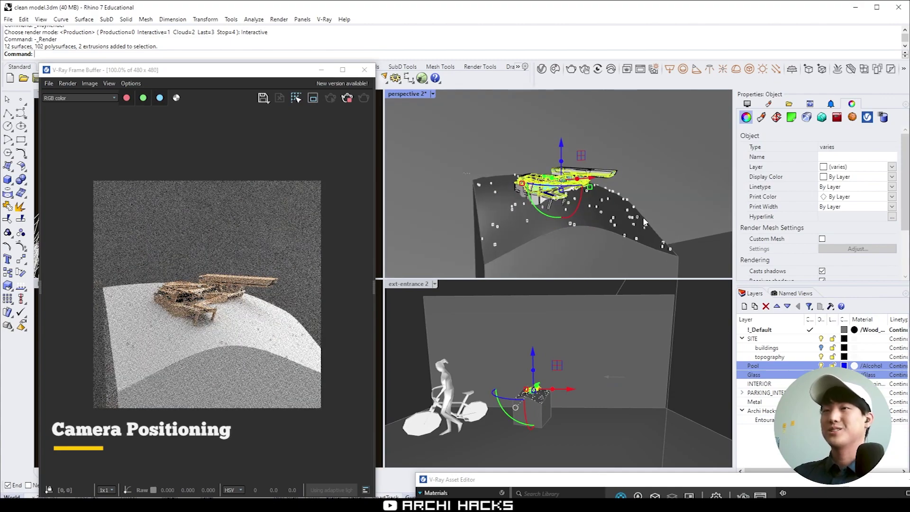
shift+right_drag(642, 217, 638, 197)
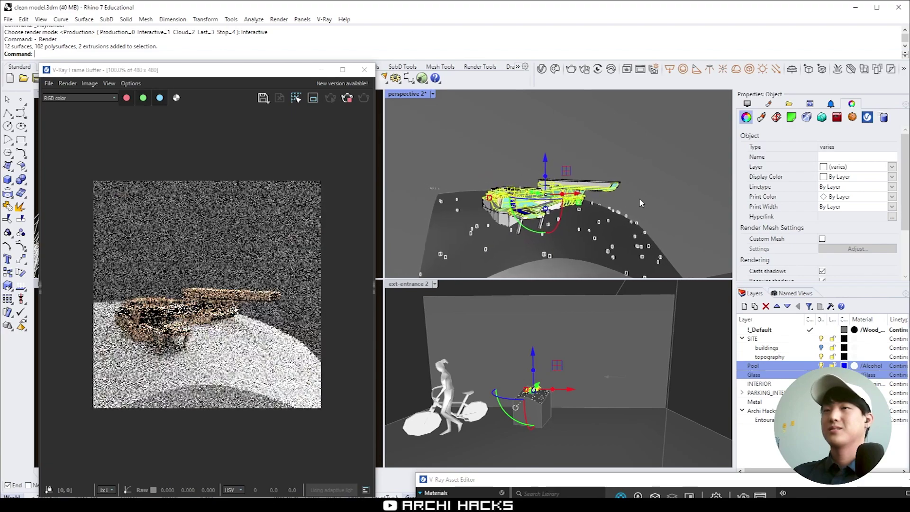
right_drag(632, 236, 630, 232)
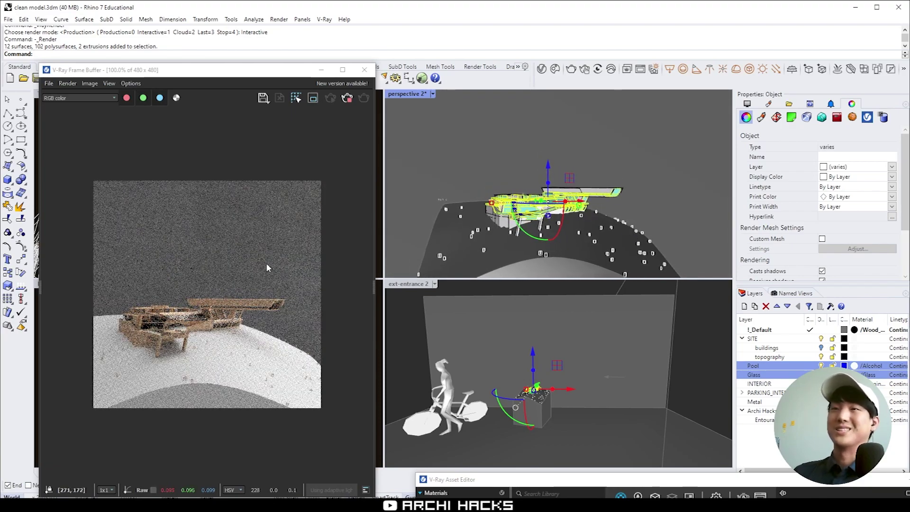
right_drag(638, 217, 650, 237)
scroll(658, 208, down, 1)
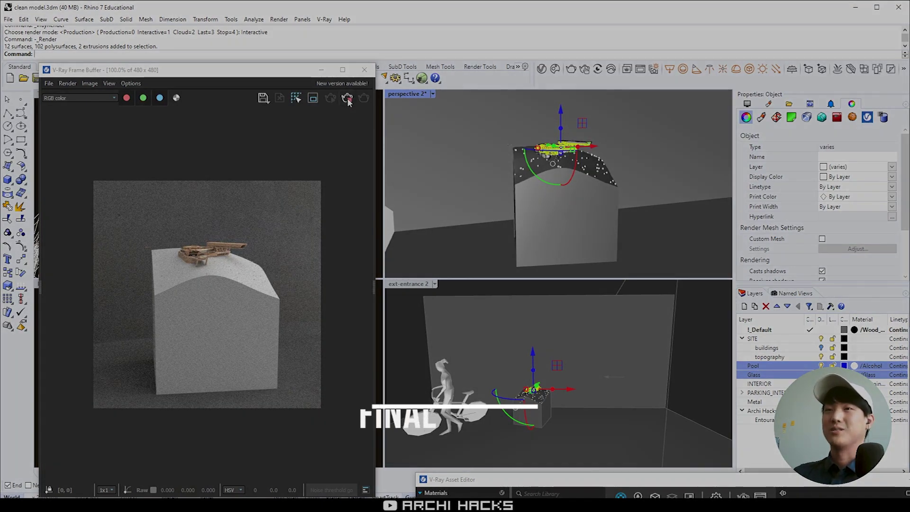
drag(618, 479, 382, 130)
Turn off Interactive, set the output size to 2160 × 2160, and start the render.
click(479, 147)
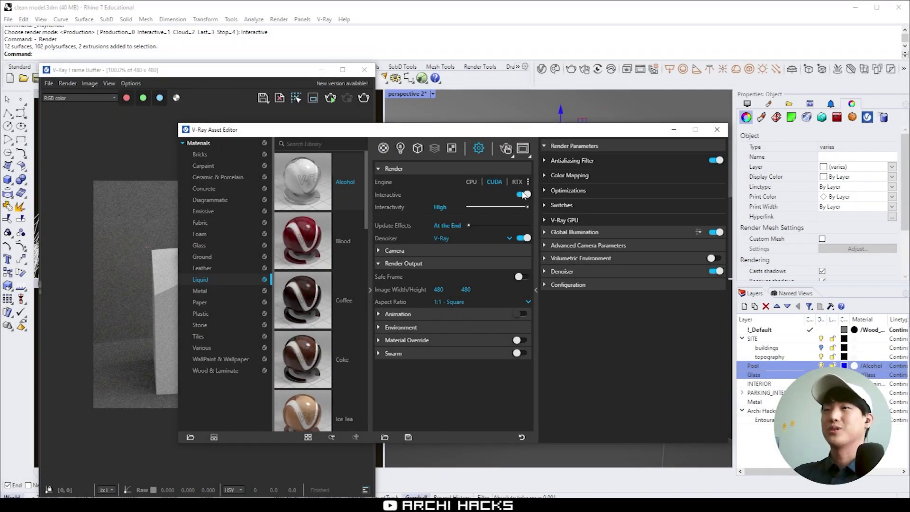
click(524, 194)
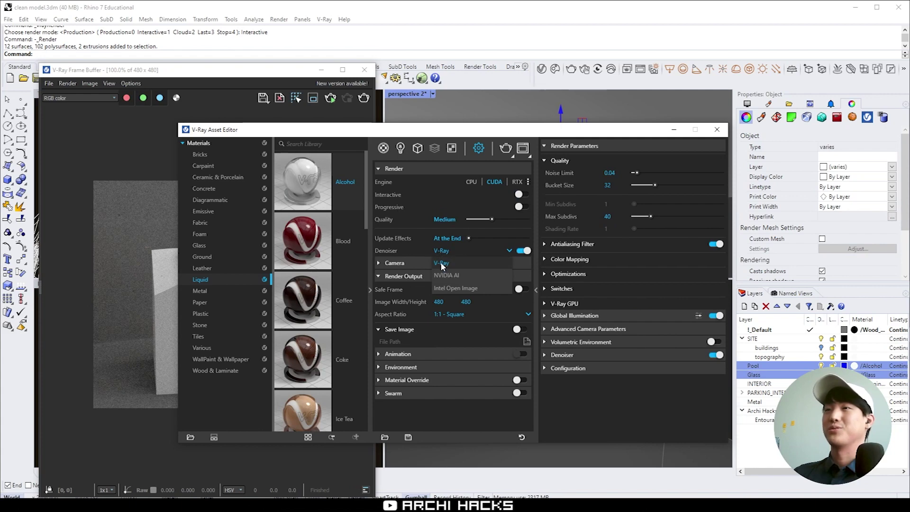
click(403, 276)
click(414, 276)
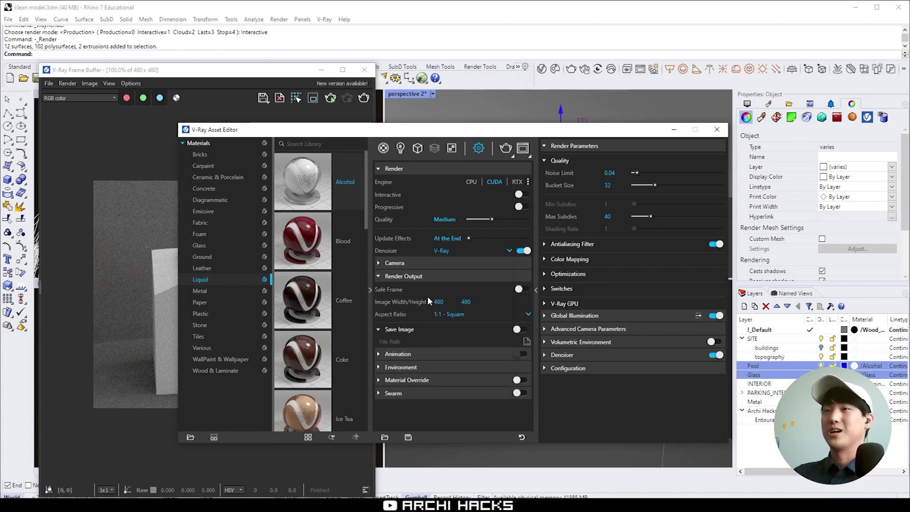
text(2160)
key(Return)
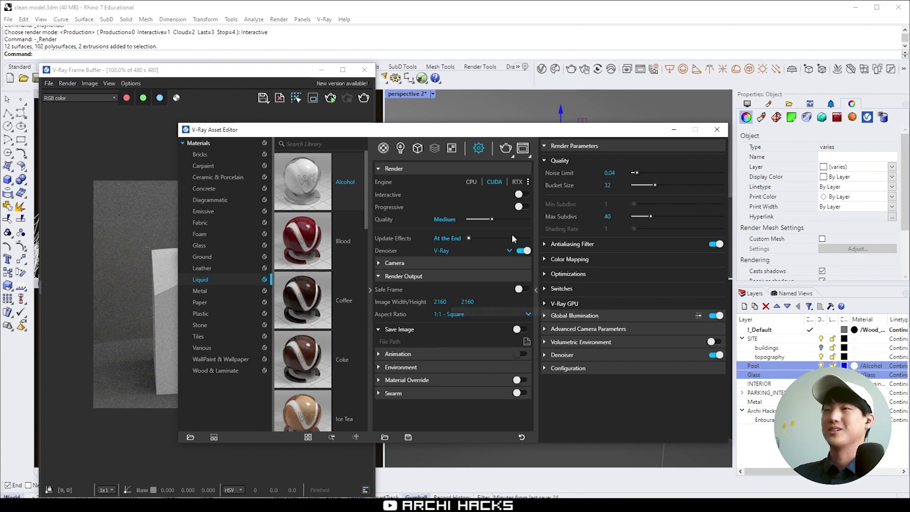
click(505, 149)
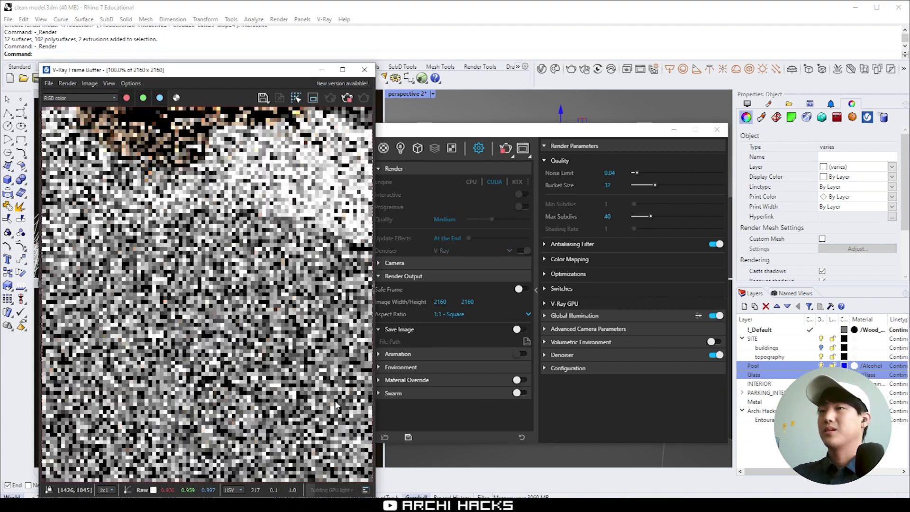
Zoom the Frame Buffer out while the 2160 × 2160 render finishes, then widen the window.
scroll(311, 332, down, 2)
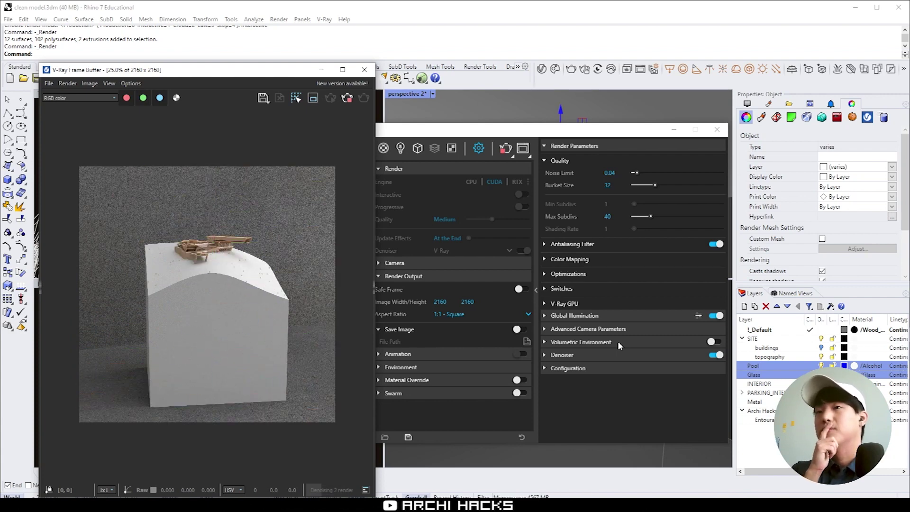
drag(374, 353, 845, 353)
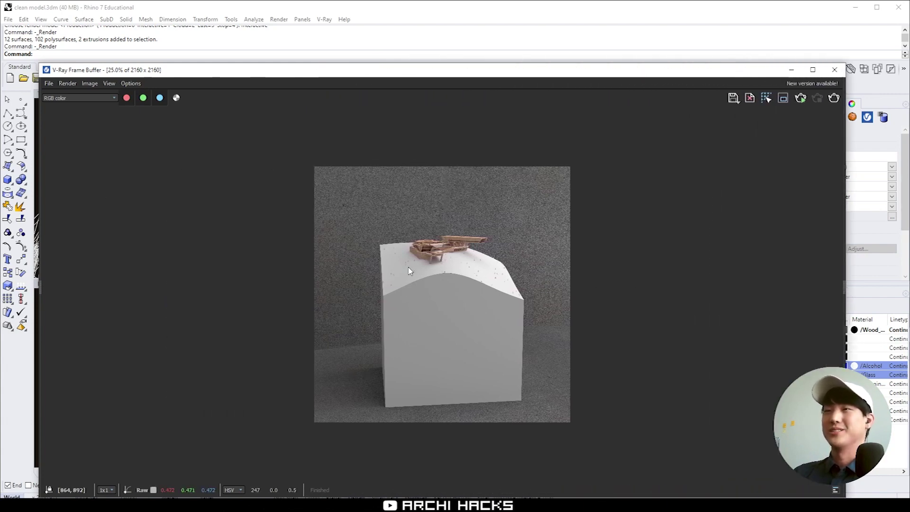
Zoom the Frame Buffer between 25% and 200% to inspect the building, glass and figures.
scroll(410, 271, up, 1)
scroll(542, 324, down, 1)
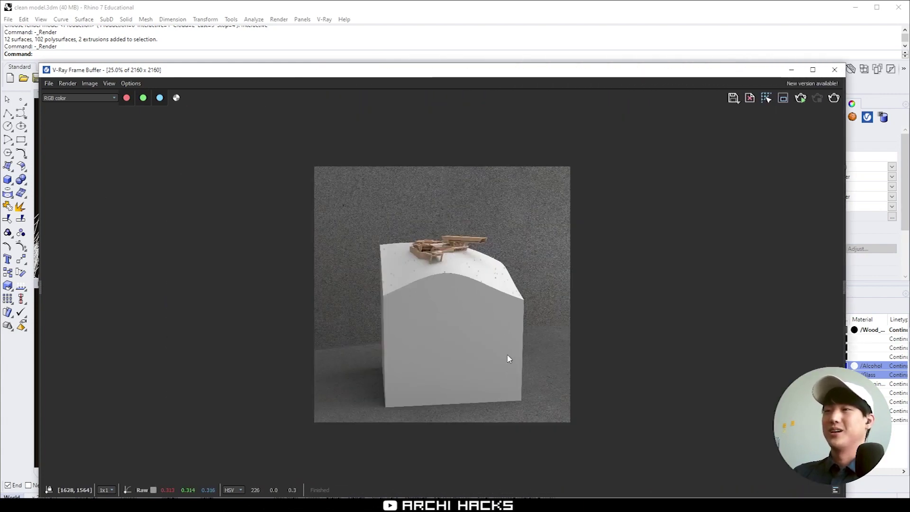
scroll(439, 384, up, 1)
scroll(503, 416, up, 1)
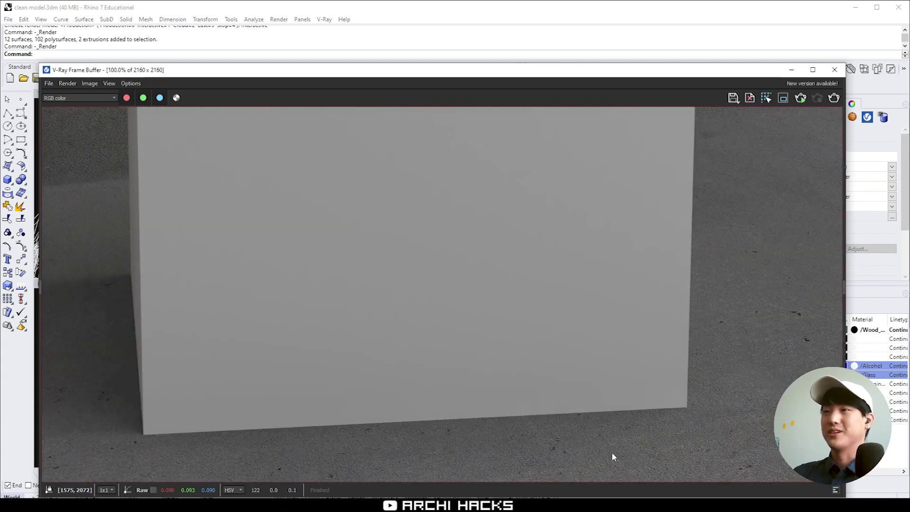
scroll(183, 422, down, 1)
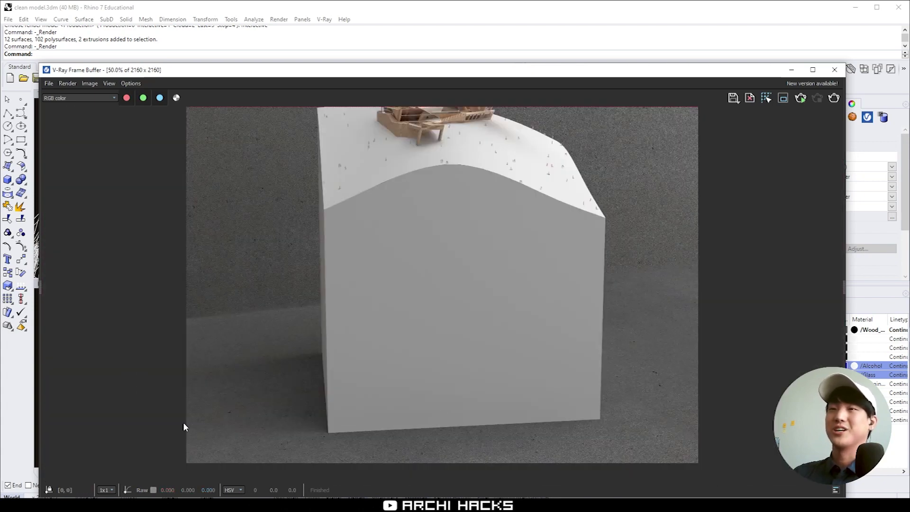
scroll(285, 371, down, 1)
scroll(463, 254, up, 1)
scroll(455, 242, up, 1)
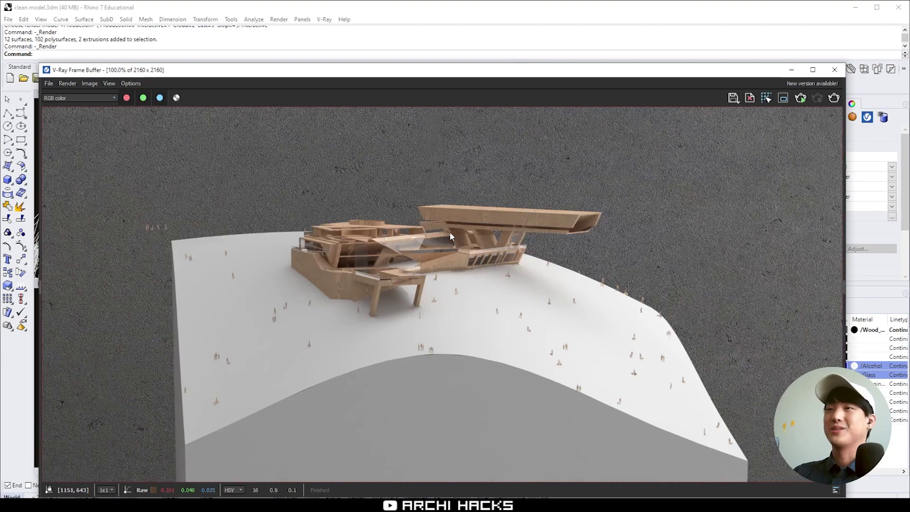
scroll(405, 239, up, 1)
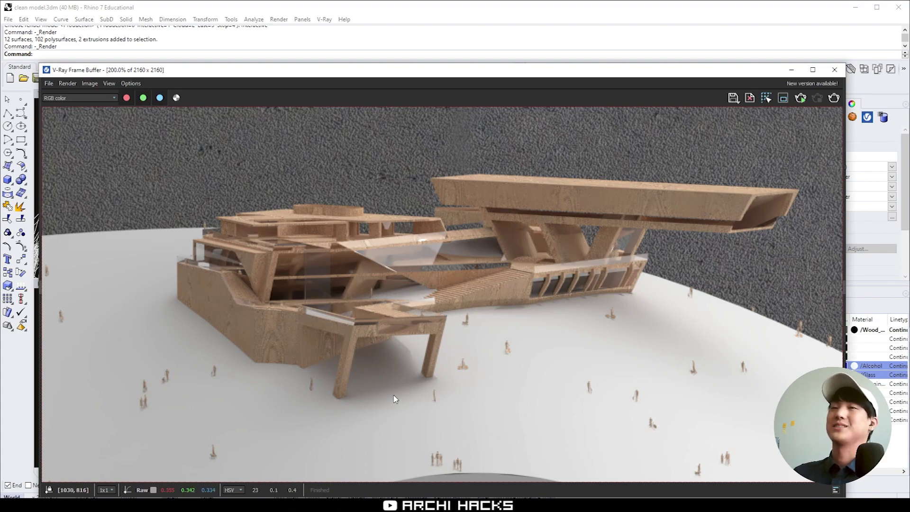
scroll(427, 396, down, 2)
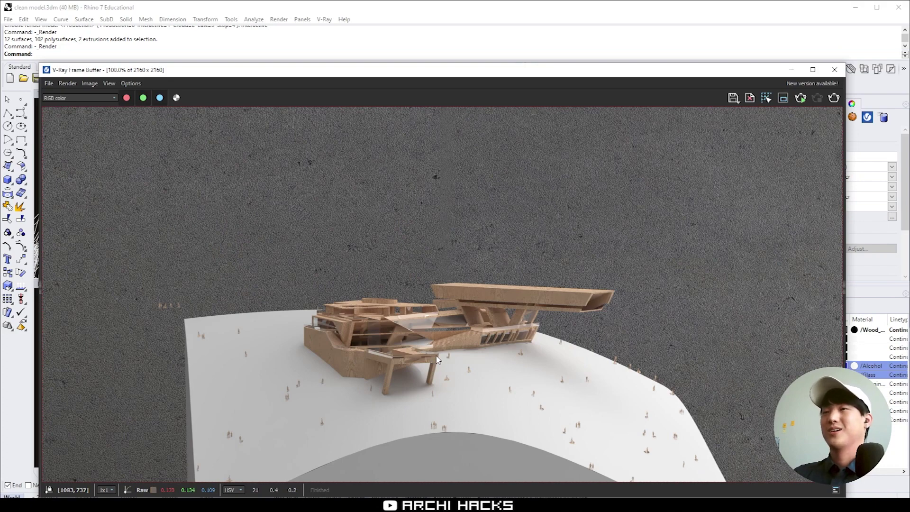
scroll(436, 359, down, 1)
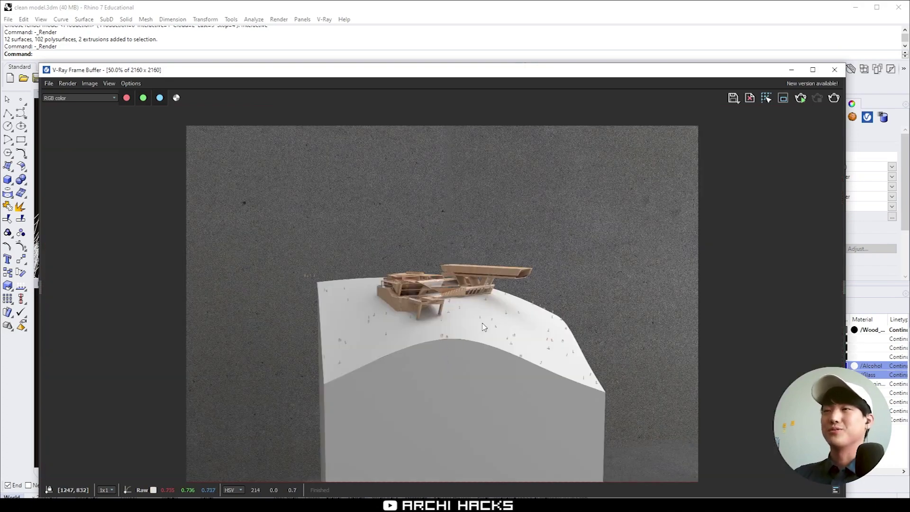